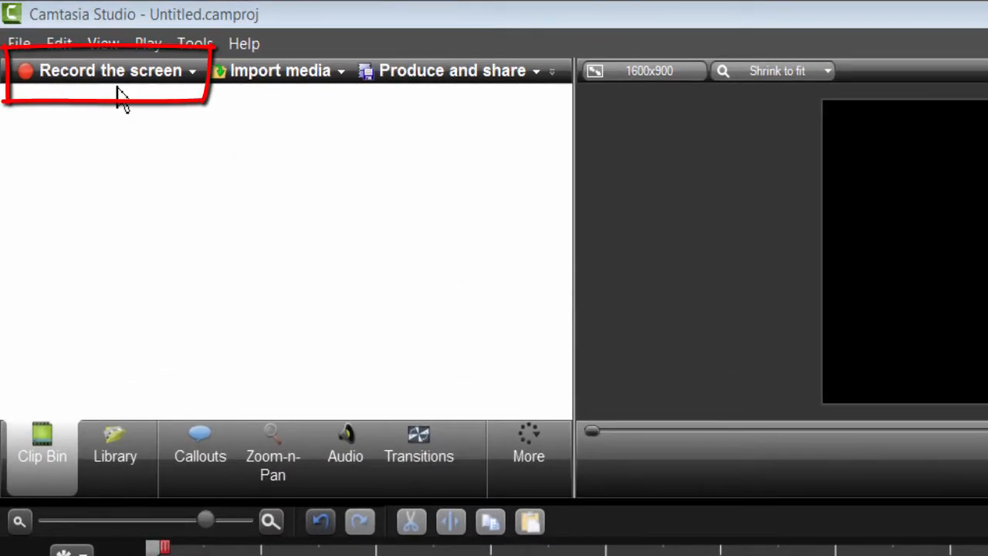
Step: Set up a custom-area screen recording around the Canon MP Navigator window with webcam and audio off
click(112, 77)
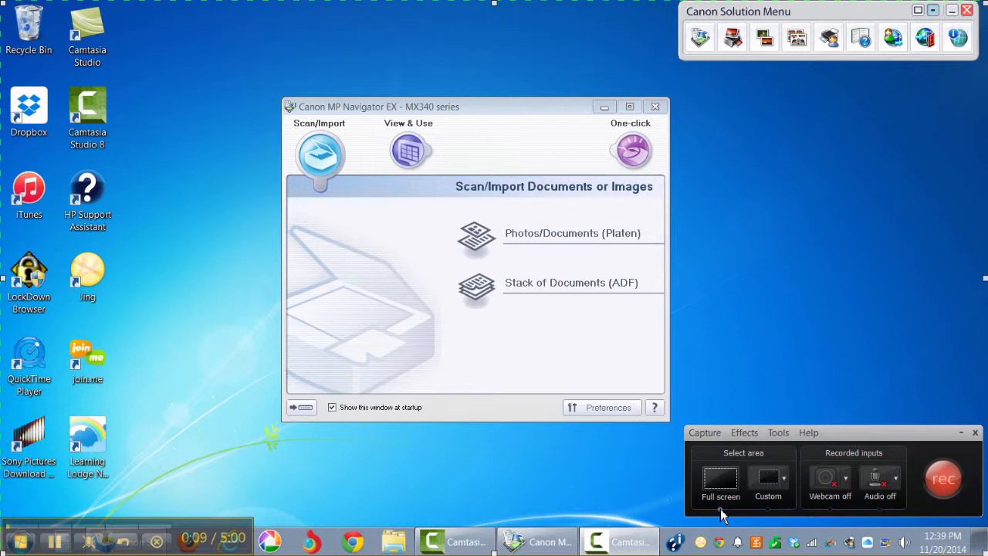
click(771, 505)
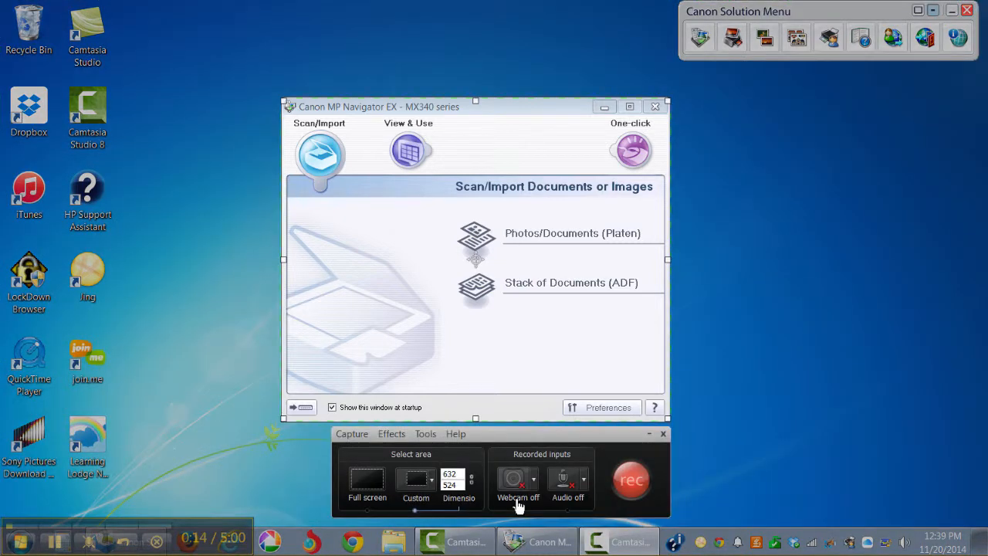
click(511, 480)
click(491, 482)
click(563, 483)
click(505, 491)
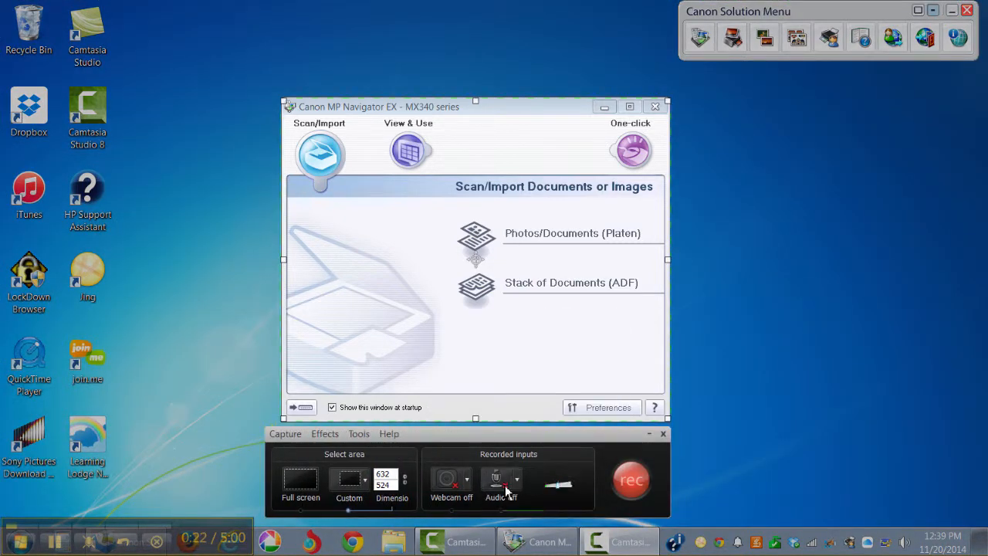
Step: Record the Canon MP Navigator window while switching to View & Use and One-click, then stop recording
click(631, 482)
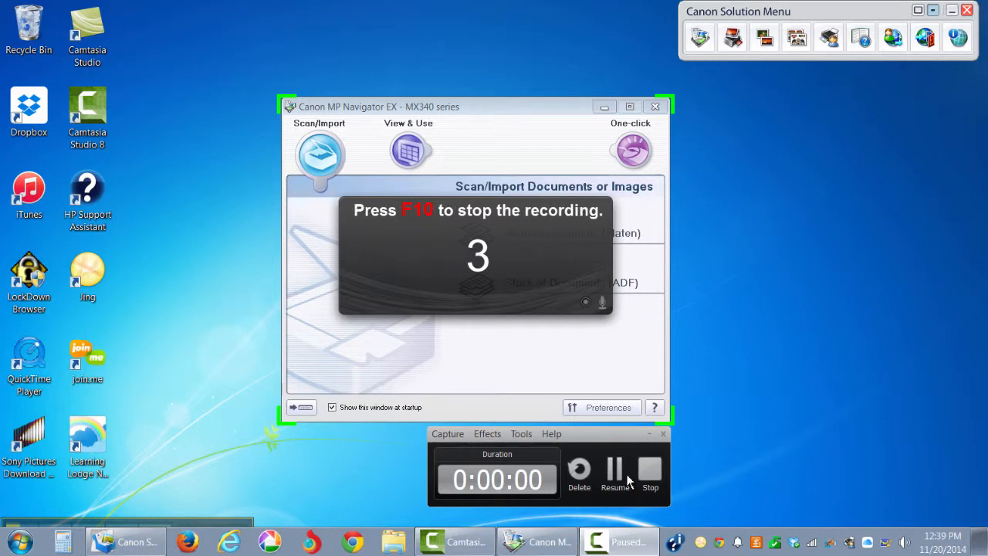
click(405, 155)
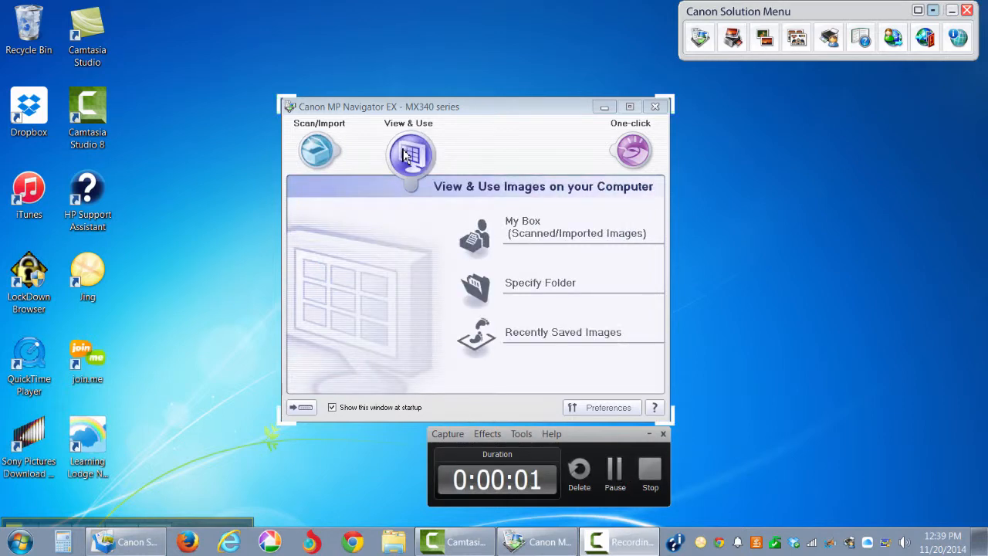
click(633, 151)
key(F10)
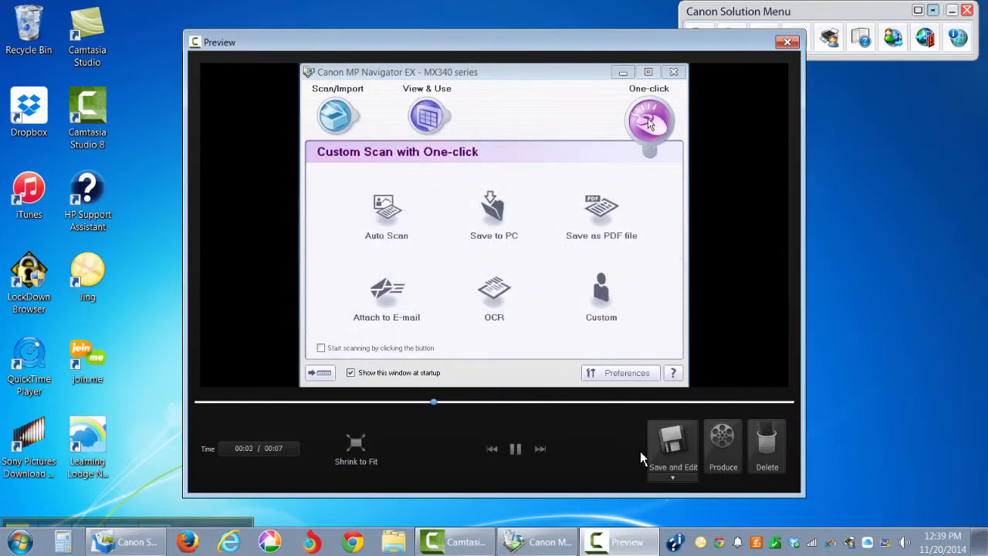
Step: Choose Save and Edit for the recording, create a new folder named Tutorial, and open it
click(671, 461)
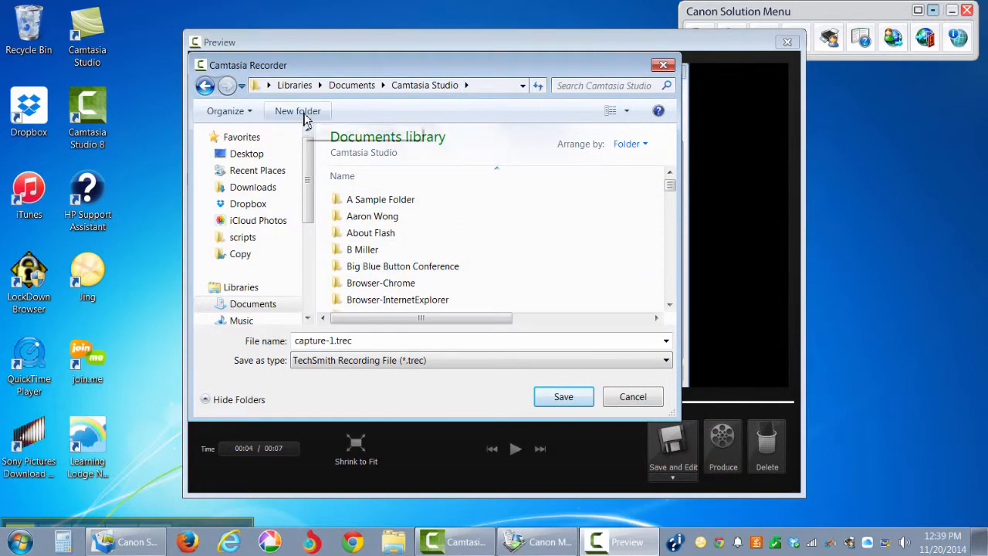
click(298, 111)
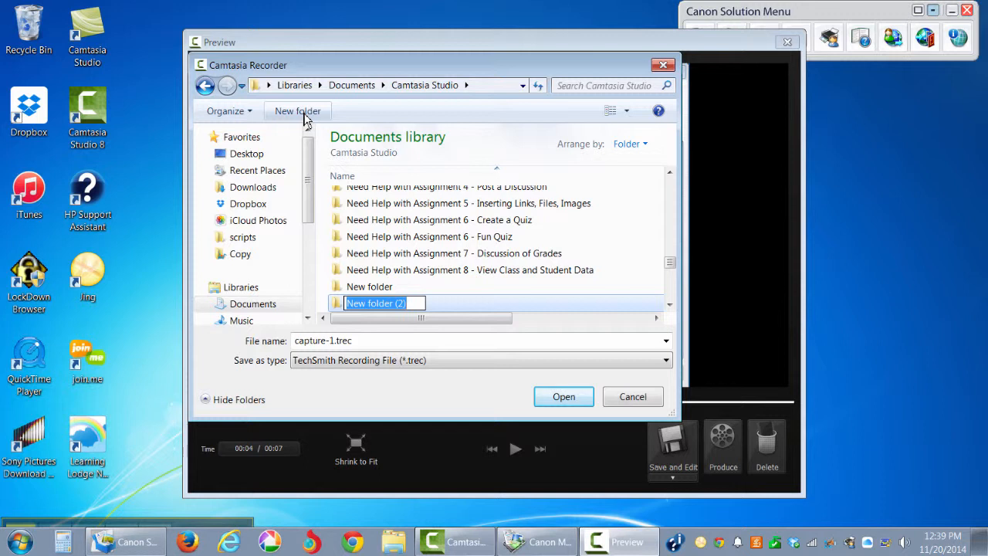
text(Tutori)
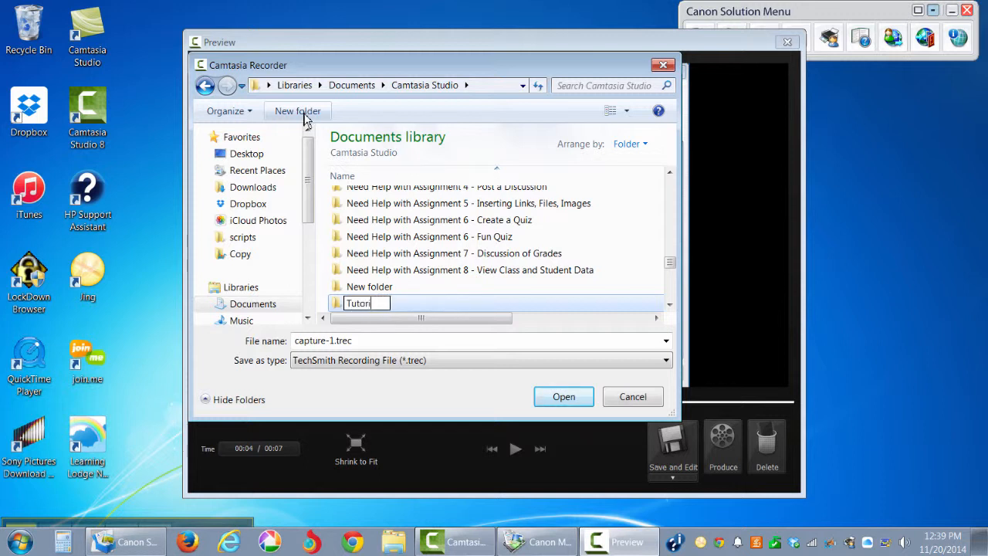
text(al)
key(Return)
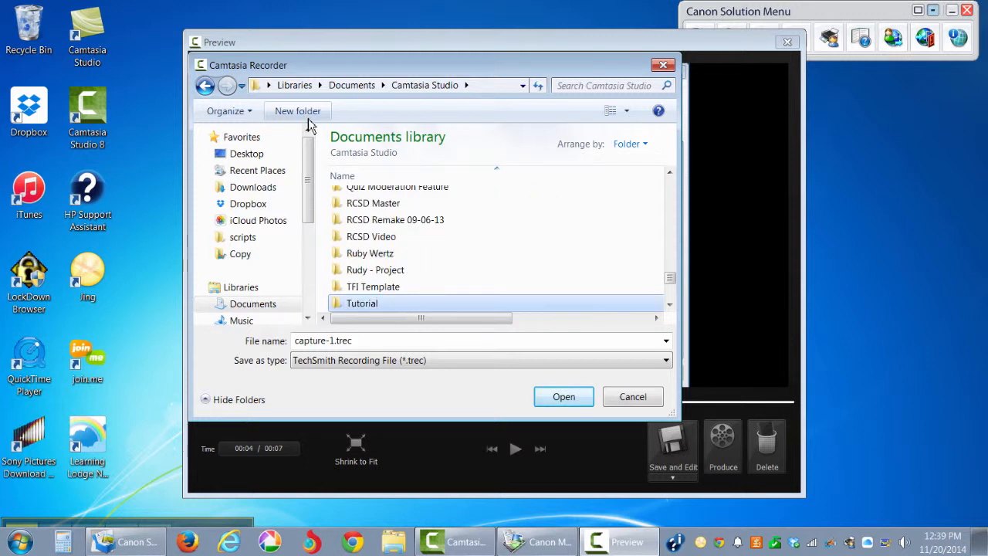
double_click(362, 304)
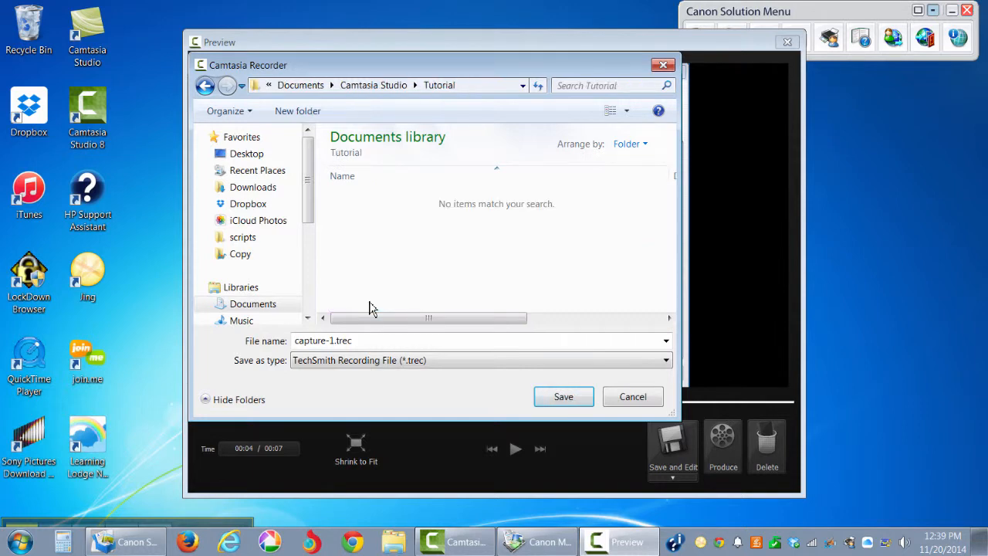
Step: Save the recording in Tutorial as CanonMenucapture-1.trec
click(298, 341)
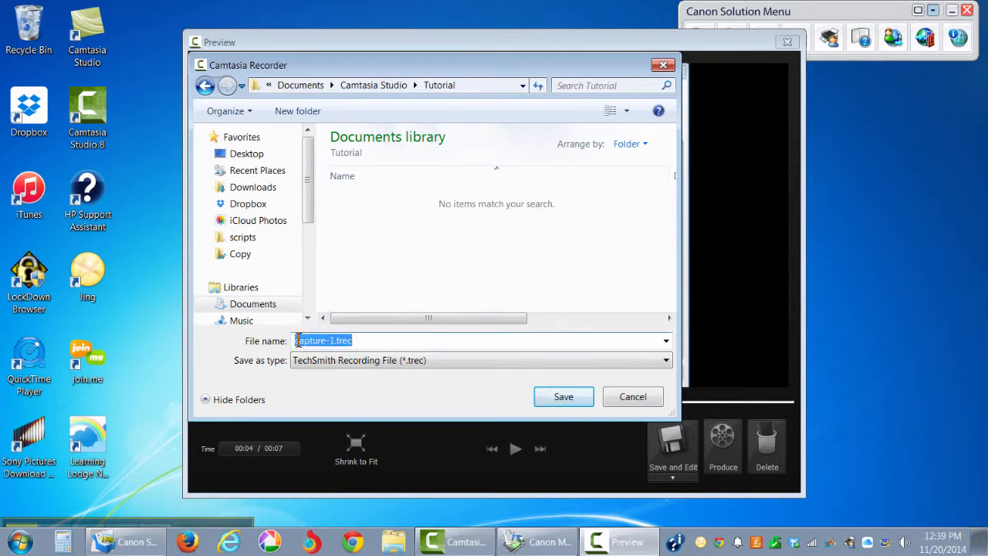
click(298, 341)
text(Cano)
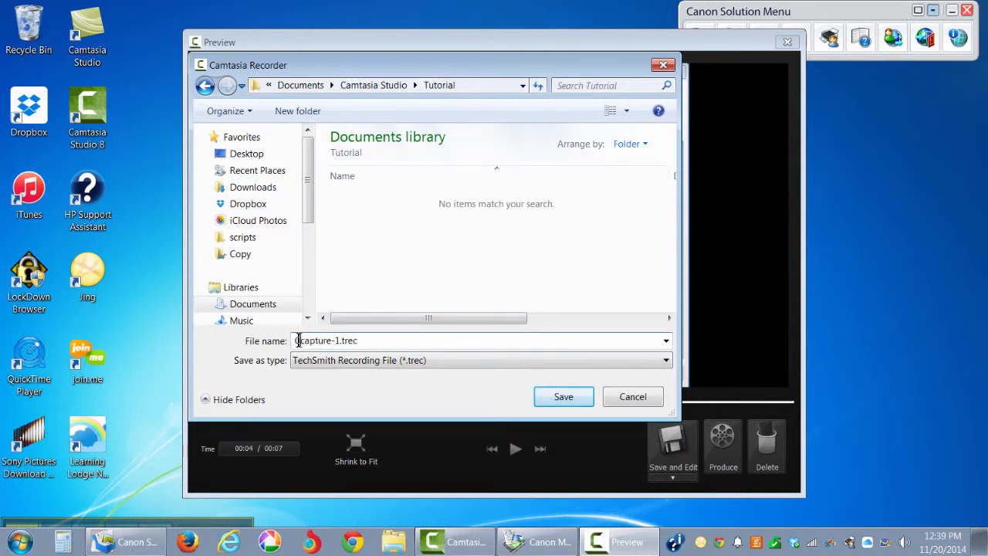
text(nMenu)
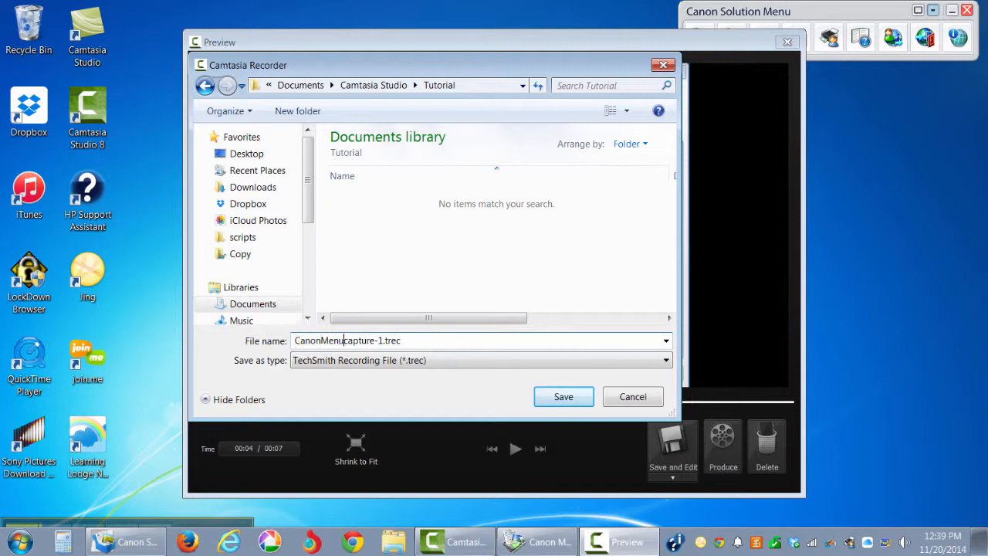
click(567, 403)
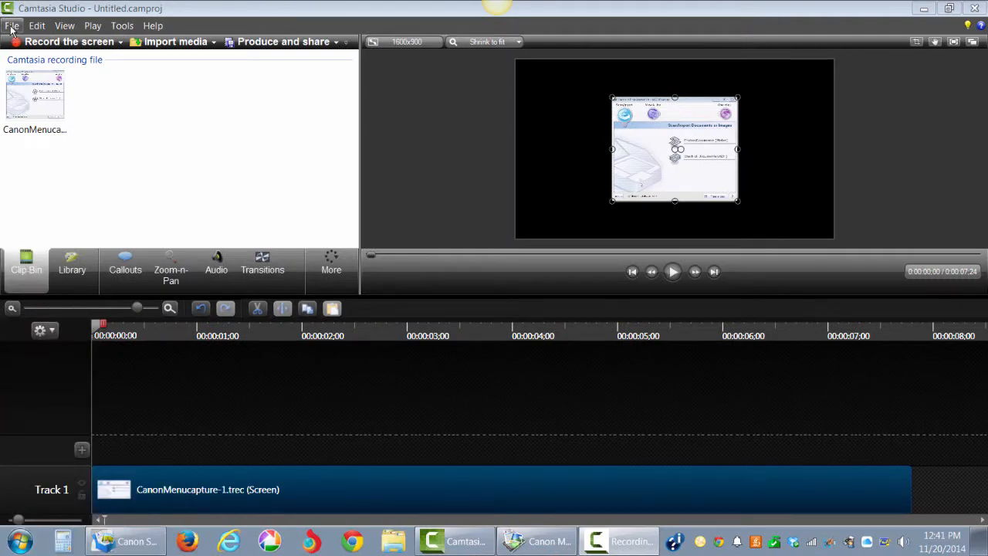
Step: Save the project as Canon.camproj in the Tutorial folder and dismiss the notice
click(11, 27)
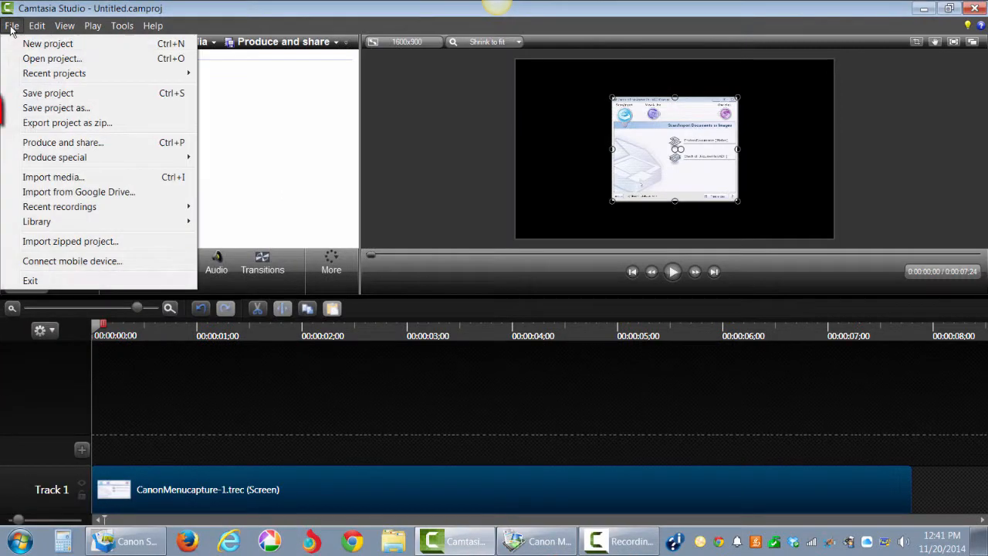
click(31, 109)
click(146, 393)
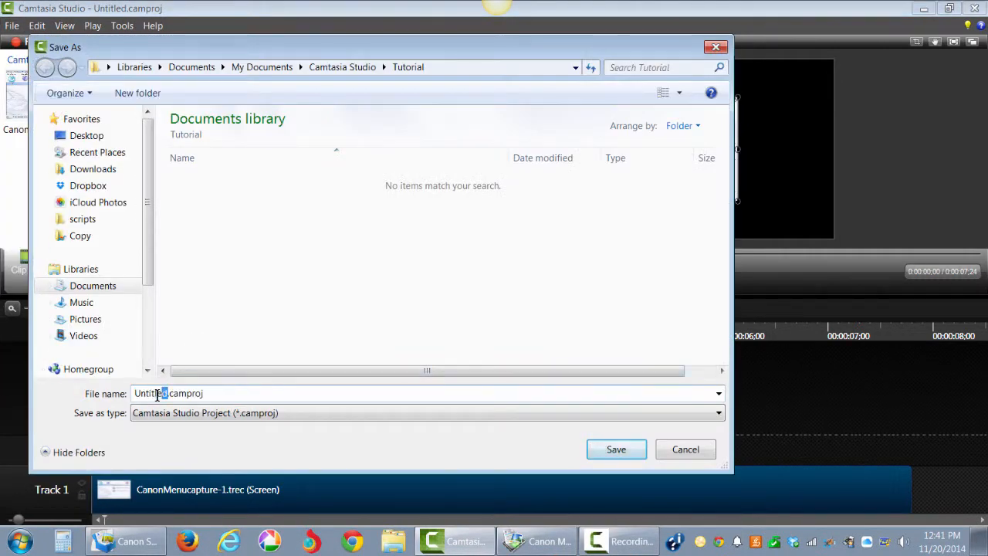
double_click(147, 393)
text(Canon)
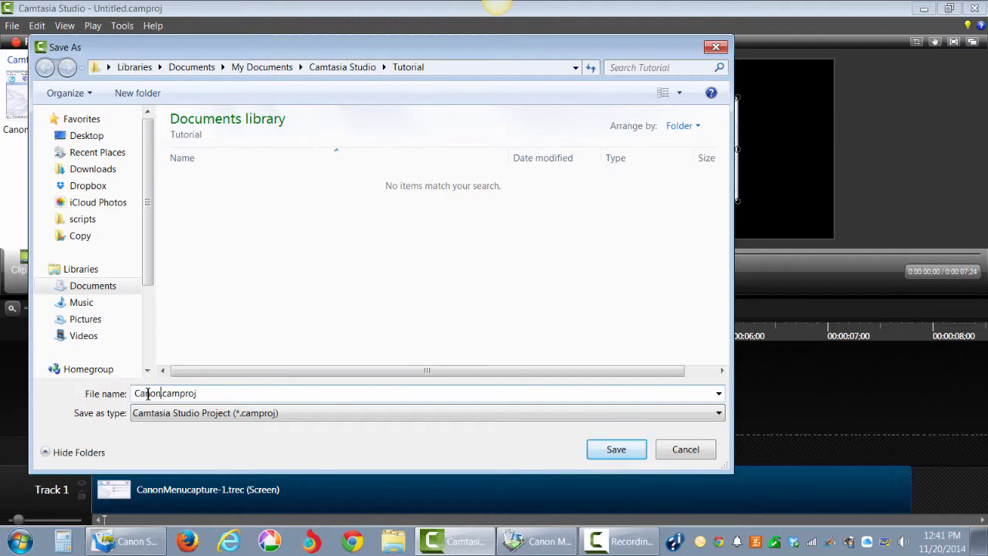
click(617, 449)
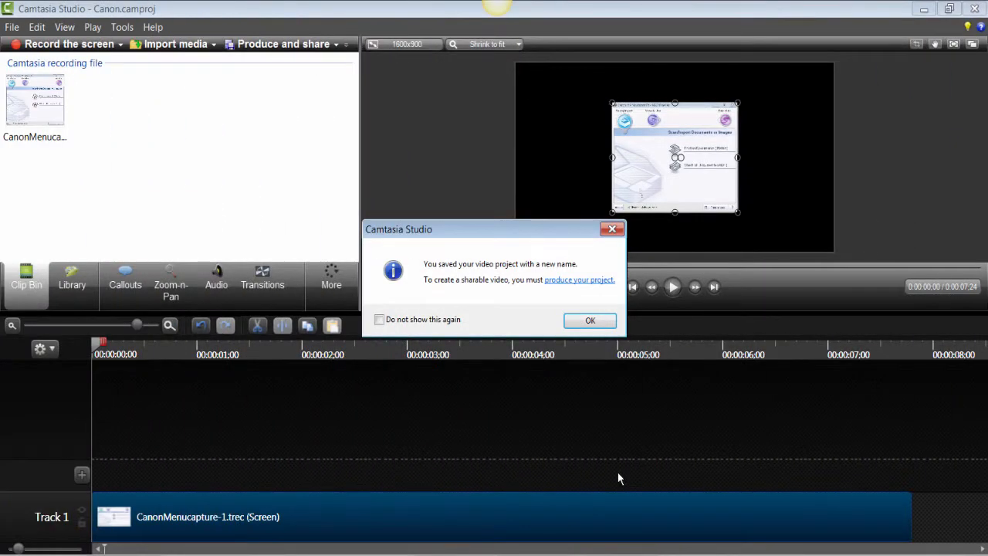
click(589, 321)
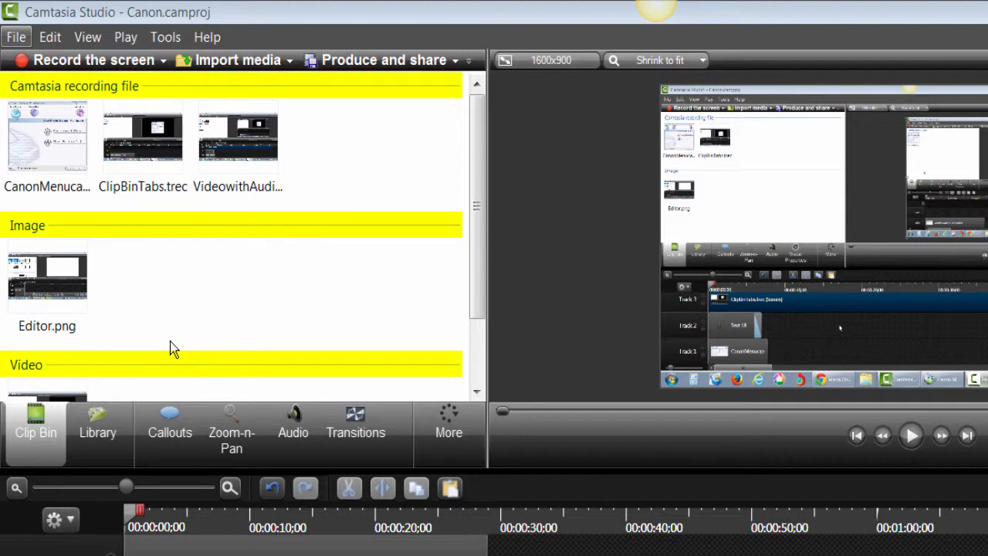
Step: Import the Editor_to_Recorder.avi media file into the project
click(238, 65)
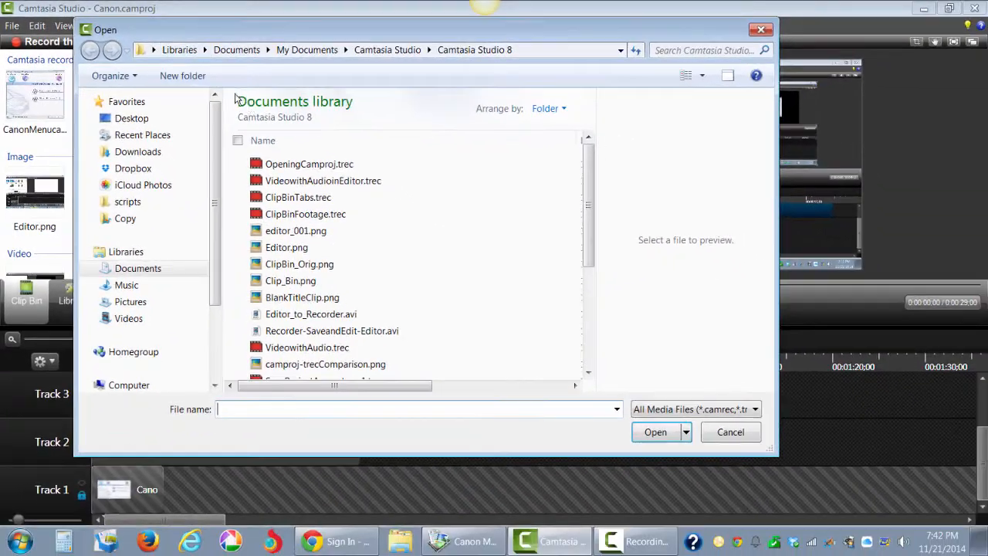
click(284, 314)
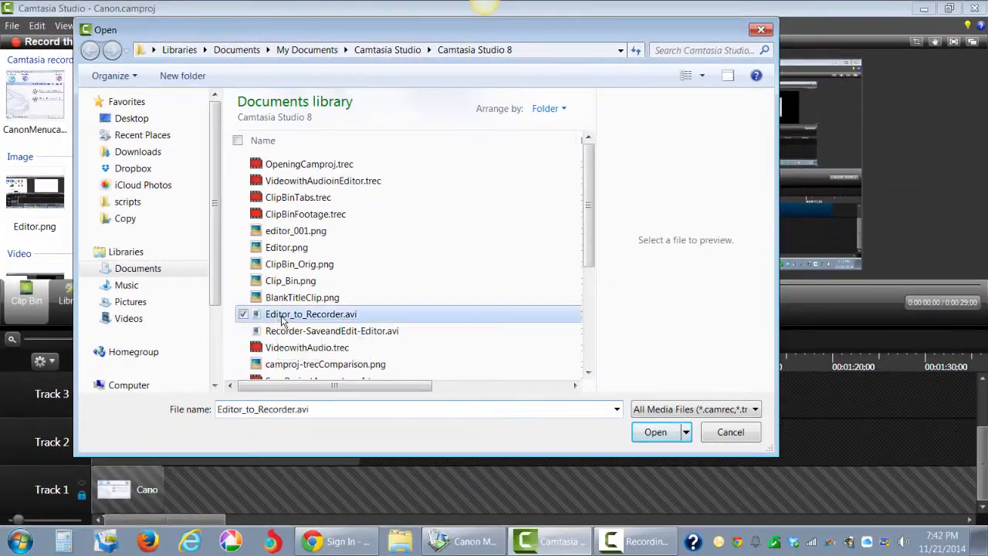
click(655, 432)
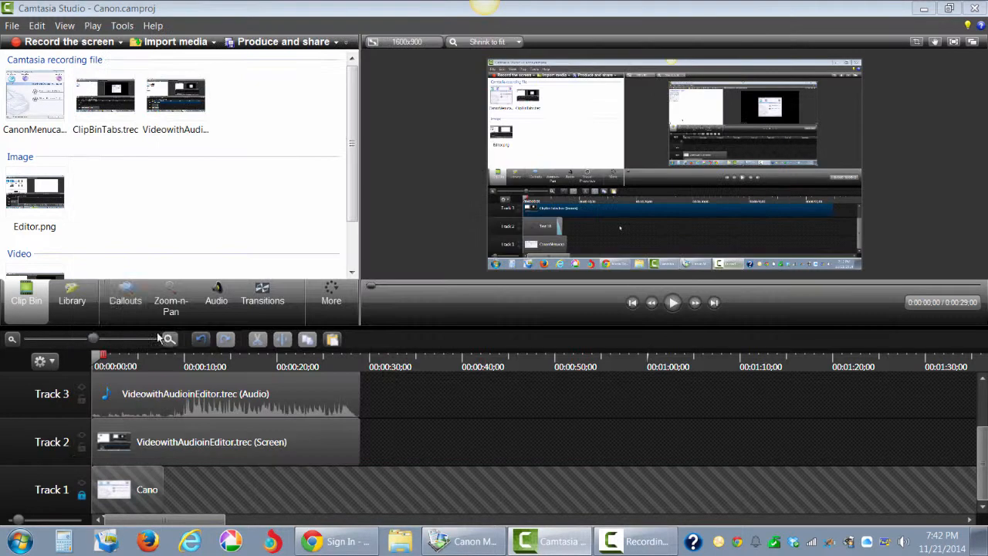
click(73, 297)
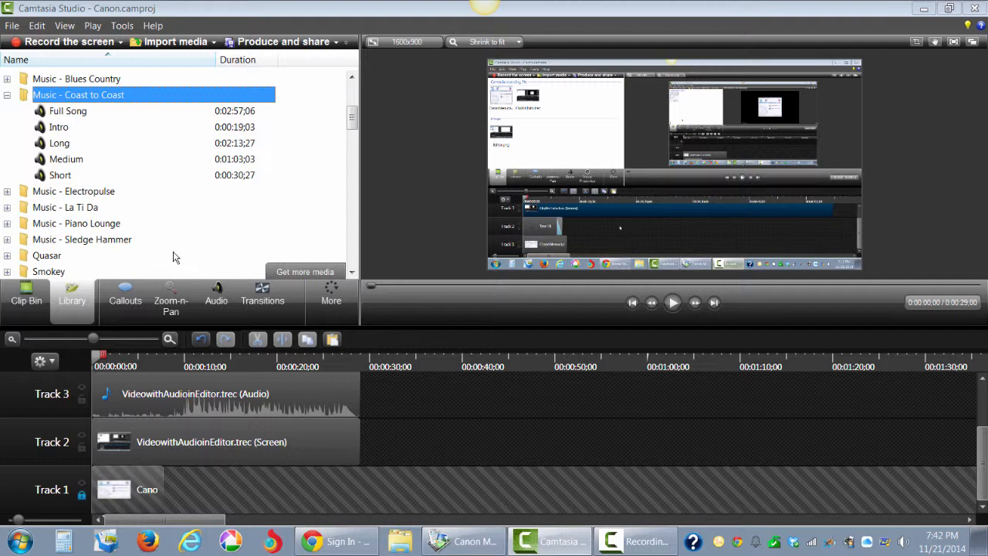
click(132, 282)
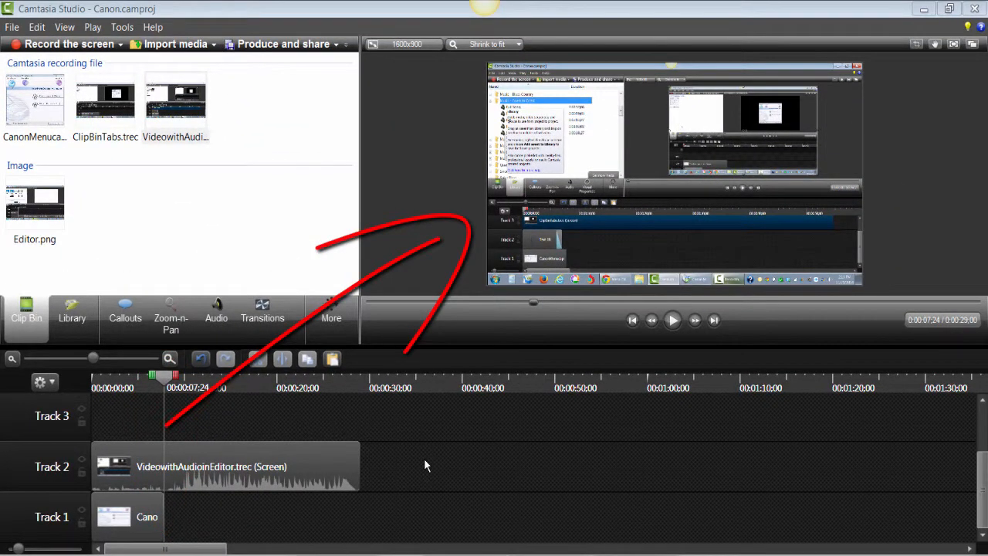
Step: Separate the video and audio of the VideowithAudioinEditor clip on Track 2
click(301, 465)
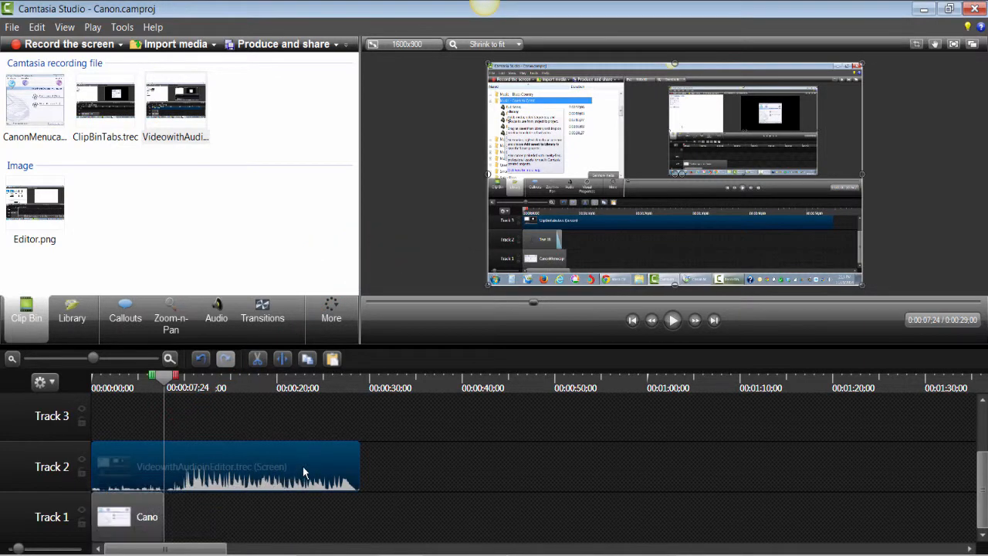
right_click(302, 472)
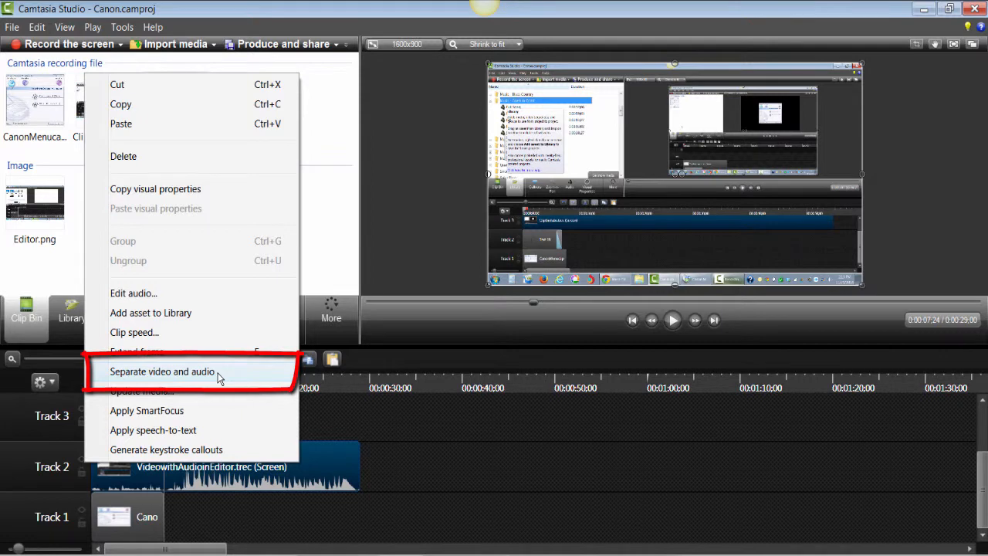
click(216, 374)
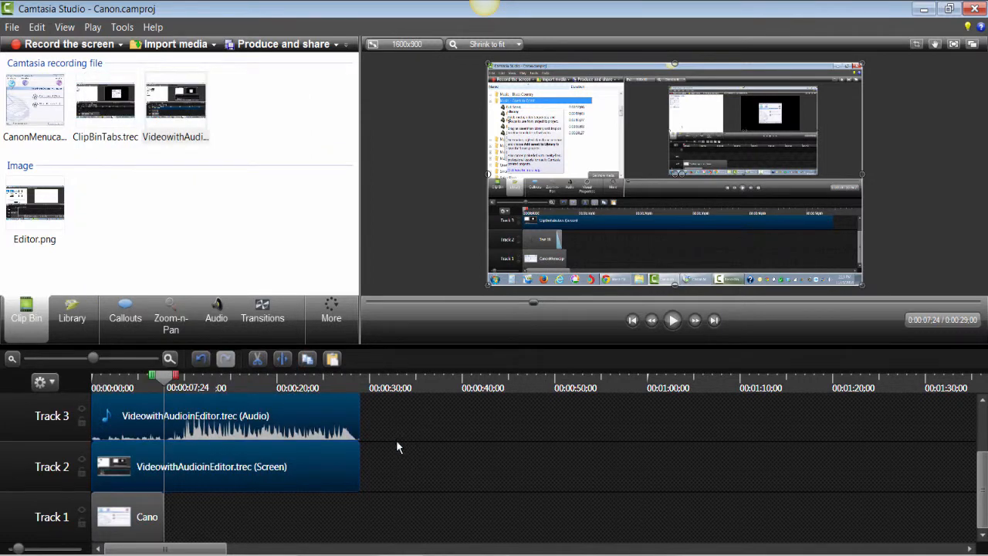
Step: Try to drag the end of the audio clip on Track 3 further out
click(395, 462)
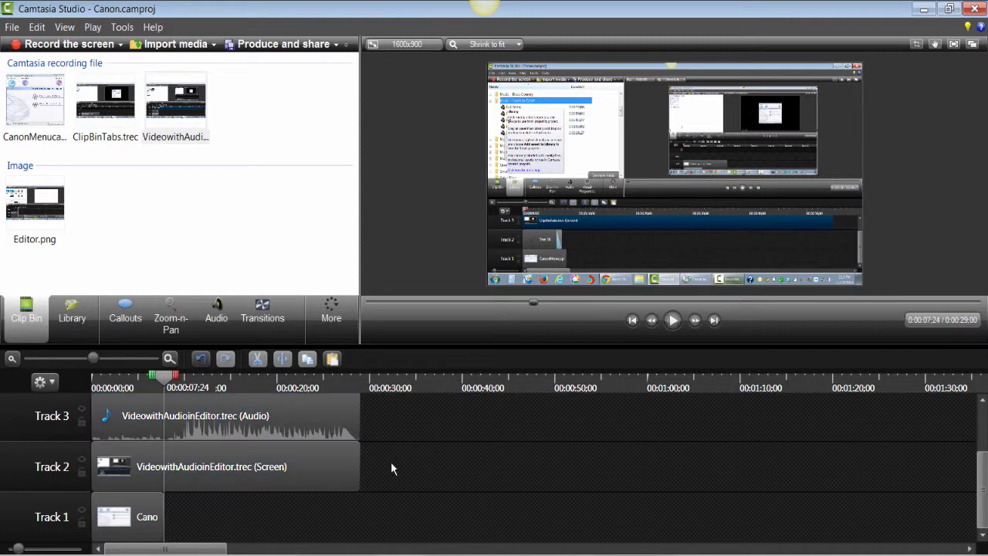
click(358, 419)
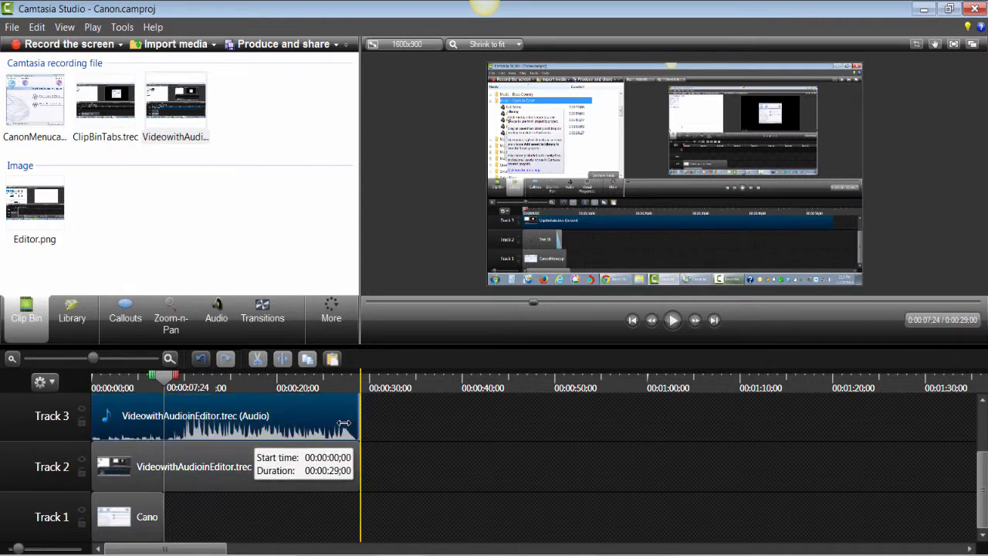
drag(344, 423, 374, 420)
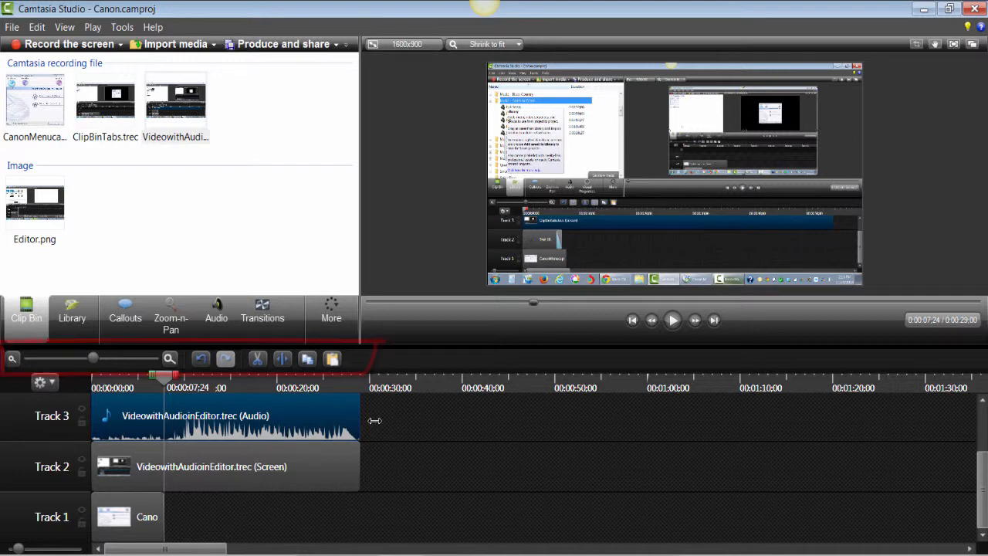
Step: Select the timeline range from about 0:00:07:24 to 0:00:16:22 and lock Track 2
click(170, 360)
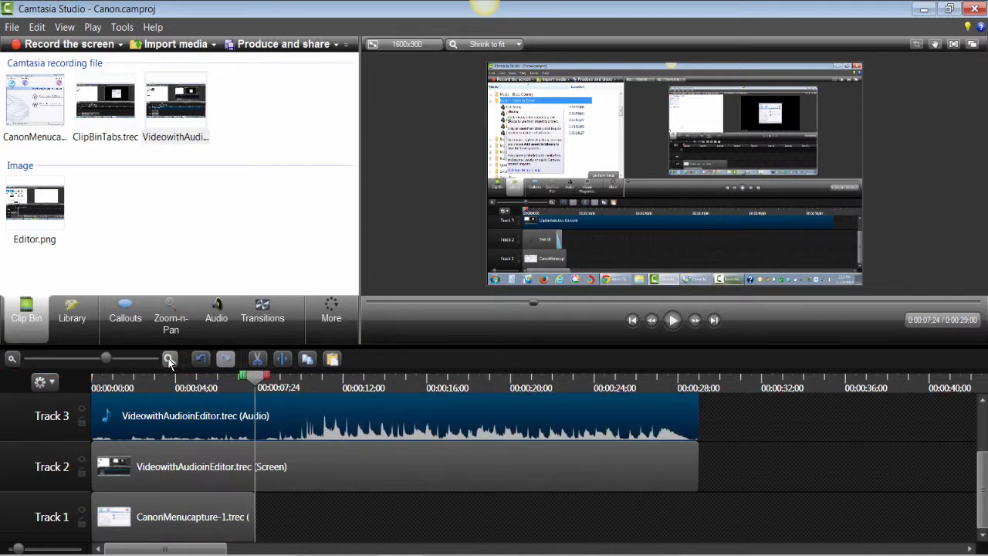
click(170, 359)
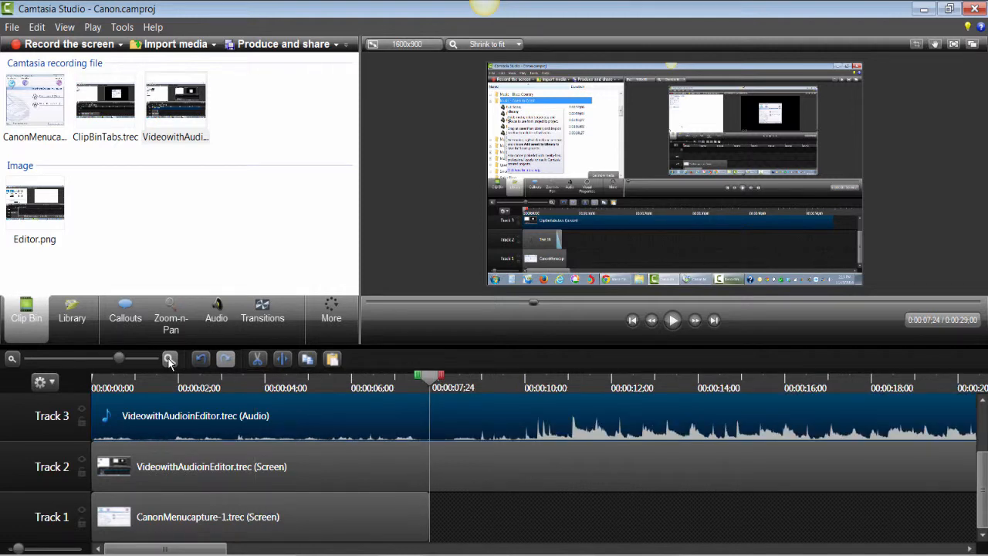
click(13, 360)
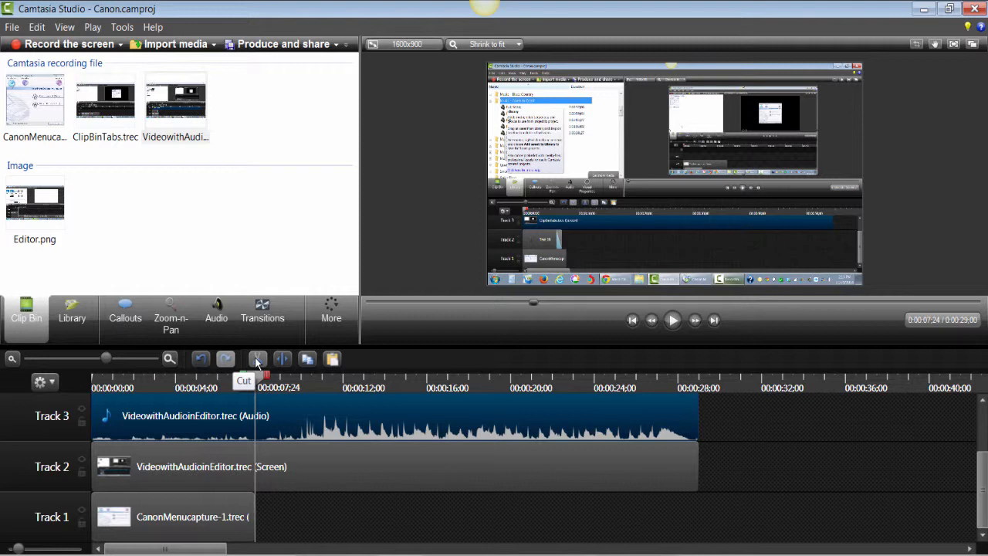
drag(257, 378, 455, 413)
drag(293, 378, 255, 389)
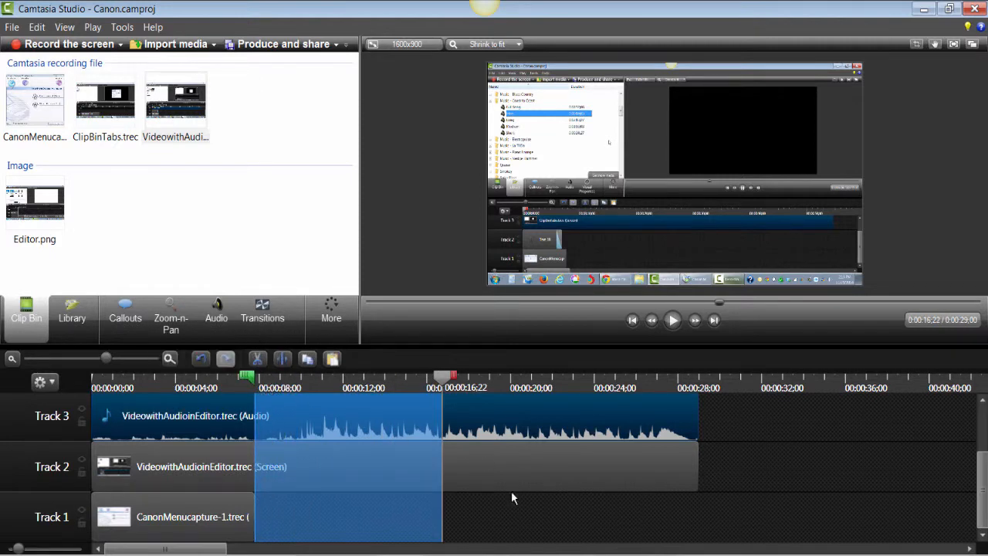
click(83, 471)
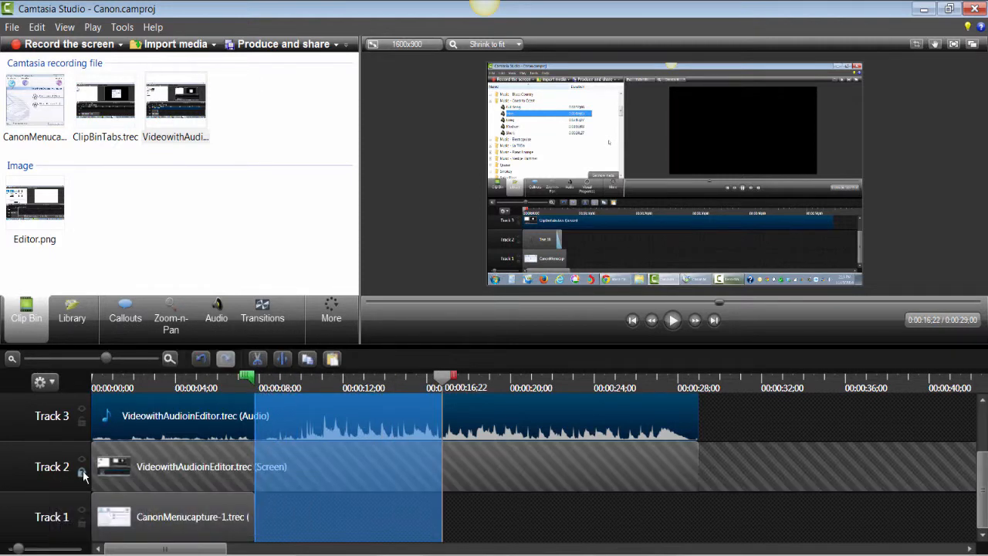
Step: Lock Track 1 and cut the selected timeline range from the unlocked audio track
click(81, 523)
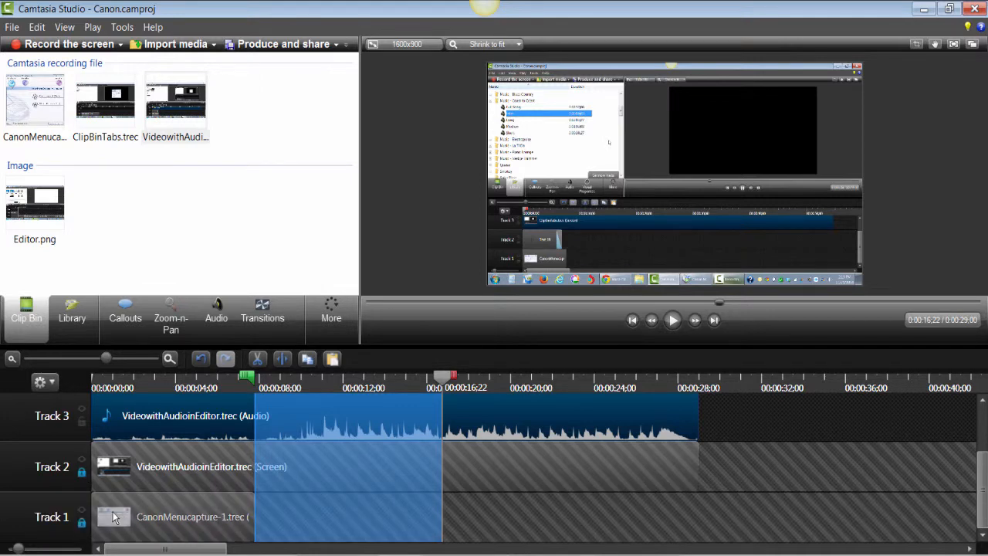
click(257, 359)
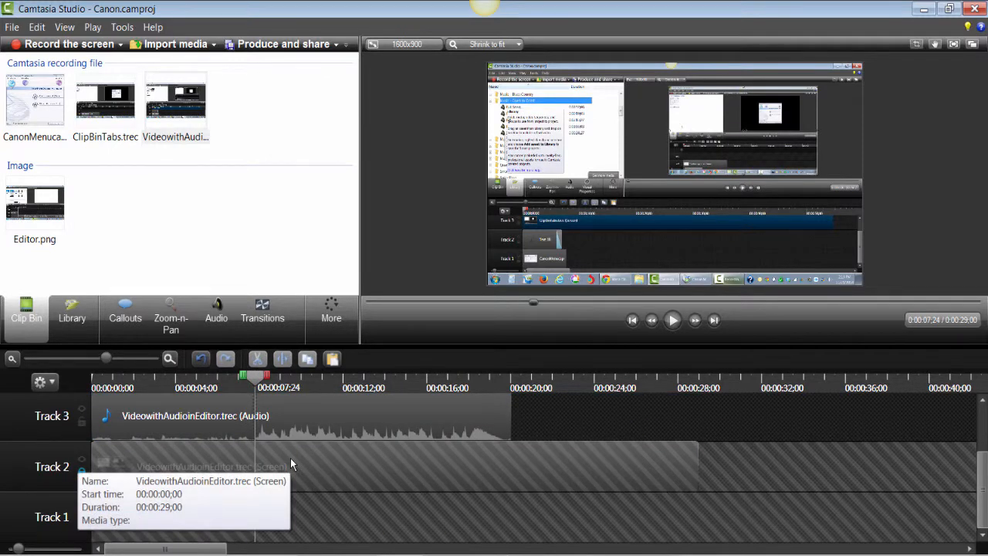
Step: Paste the cut audio section onto Track 3 at about 0:00:23:18
drag(256, 380, 584, 409)
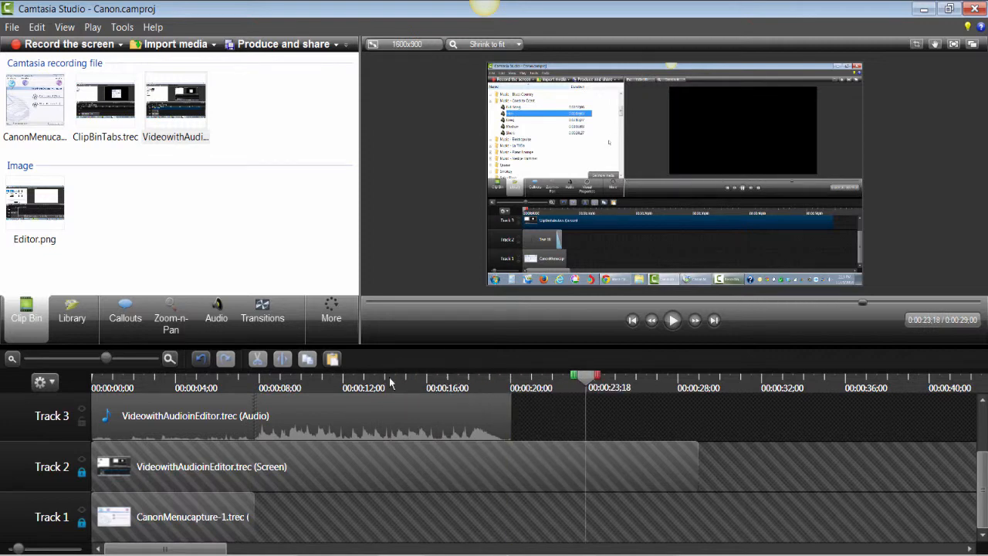
click(332, 359)
Step: Split the VideowithAudioinEditor screen clip on Track 2 at about 0:00:07:24
drag(586, 378, 374, 405)
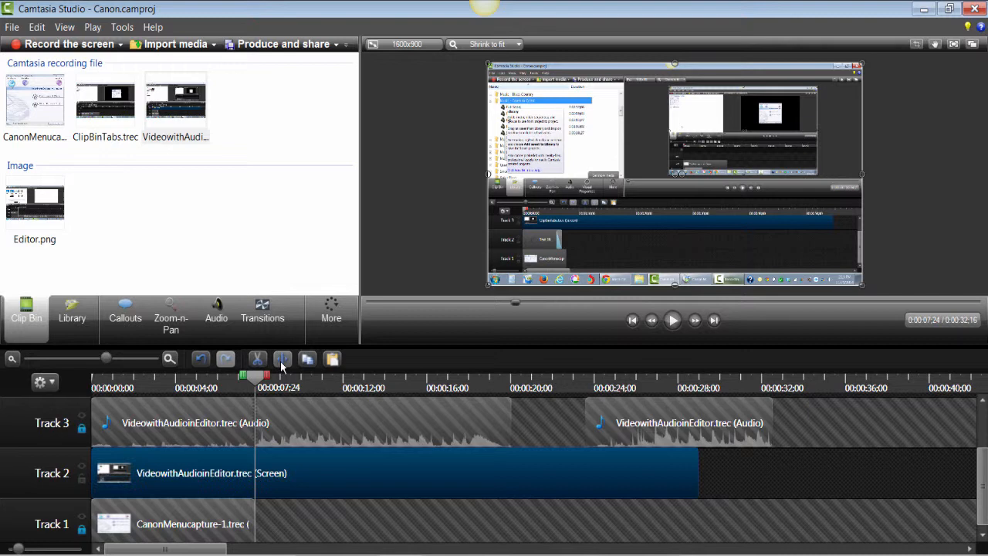
click(282, 360)
Step: Add the Wheel transition between the two split screen clips on Track 2
click(267, 317)
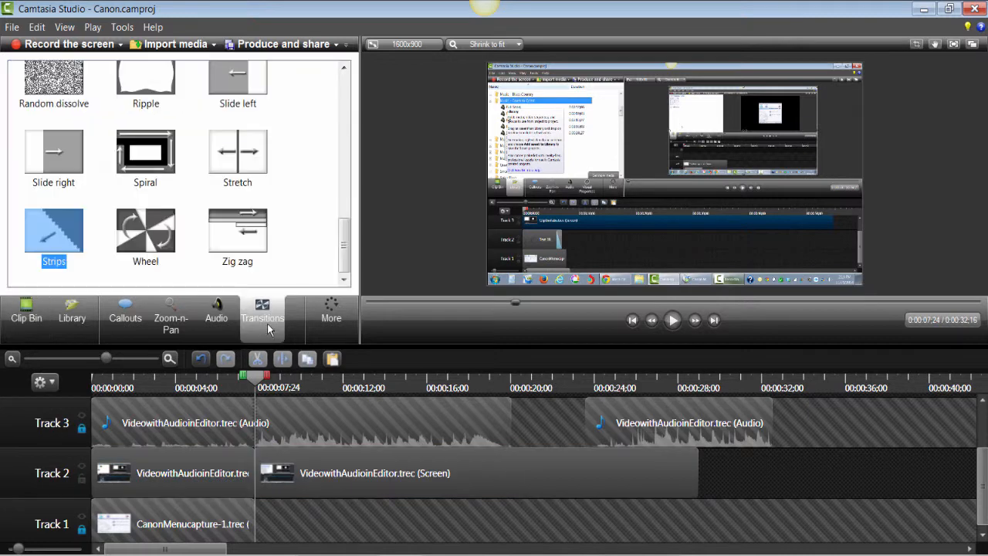
drag(137, 244, 259, 472)
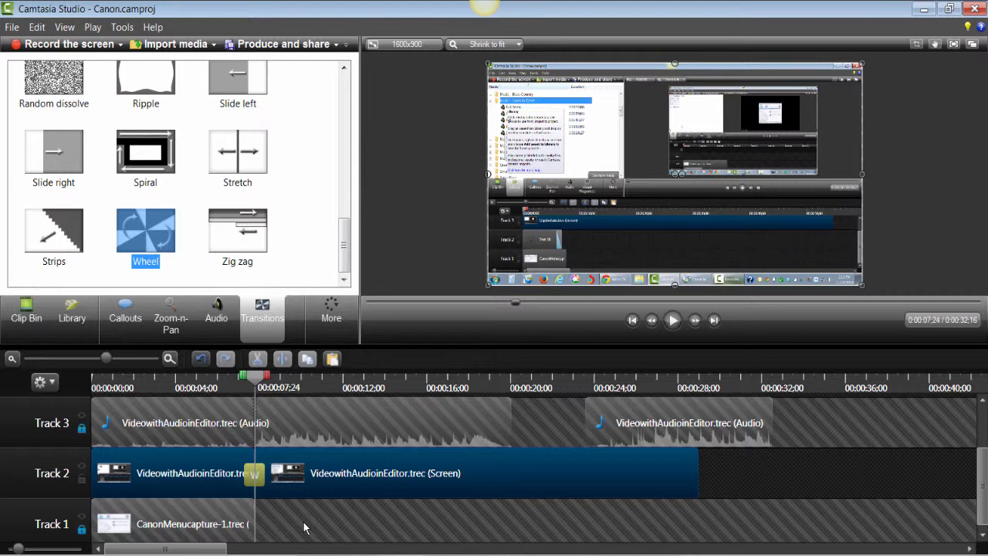
click(304, 528)
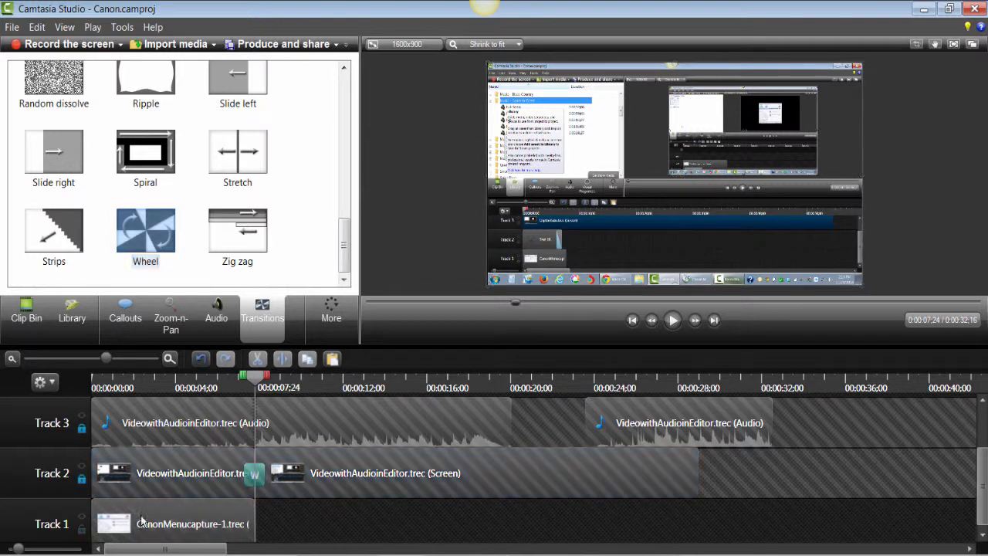
Step: Copy the CanonMenucapture clip on Track 1 and paste a duplicate after it
click(230, 509)
click(307, 359)
mouse_move(254, 377)
mouse_down()
mouse_move(309, 380)
mouse_move(323, 397)
mouse_move(349, 389)
mouse_move(392, 413)
mouse_up()
click(331, 361)
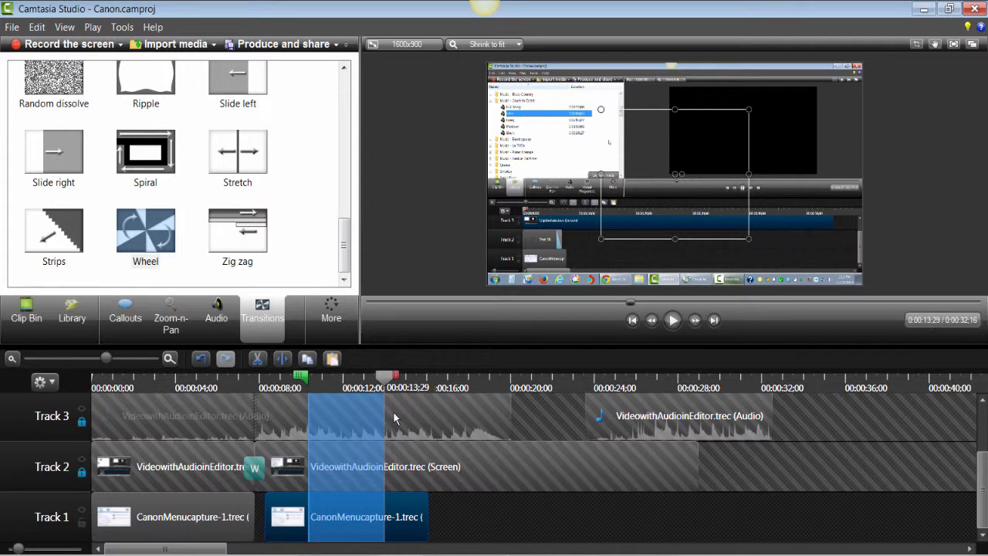
Step: Paste another copy of the CanonMenucapture clip on Track 1 at about 0:00:18:05
click(307, 360)
drag(301, 377, 472, 378)
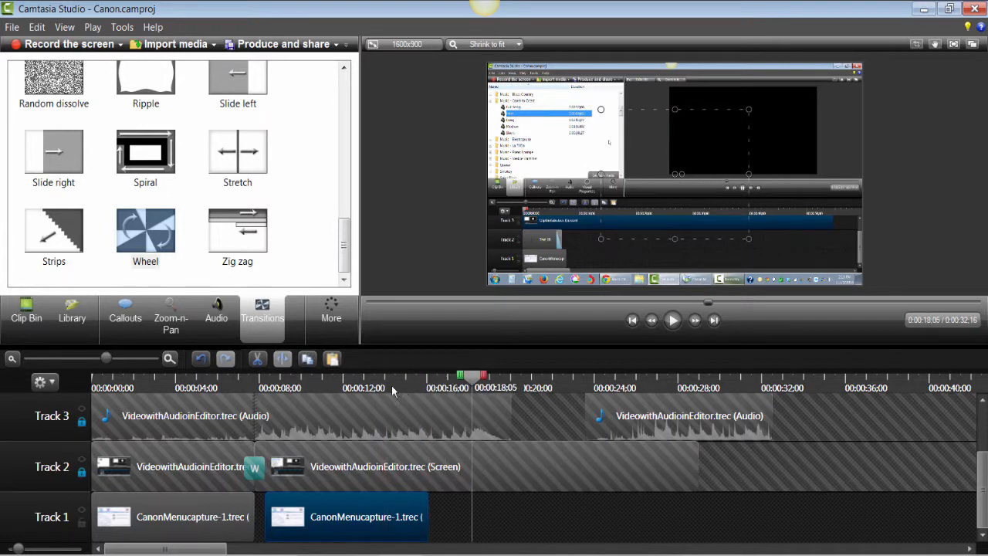
click(332, 358)
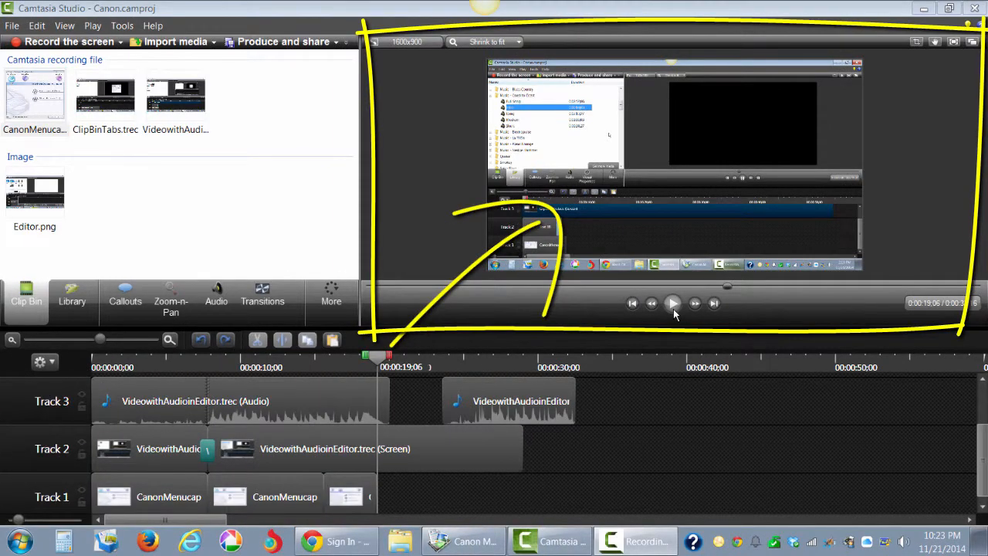
Step: Play and pause the timeline preview
click(673, 306)
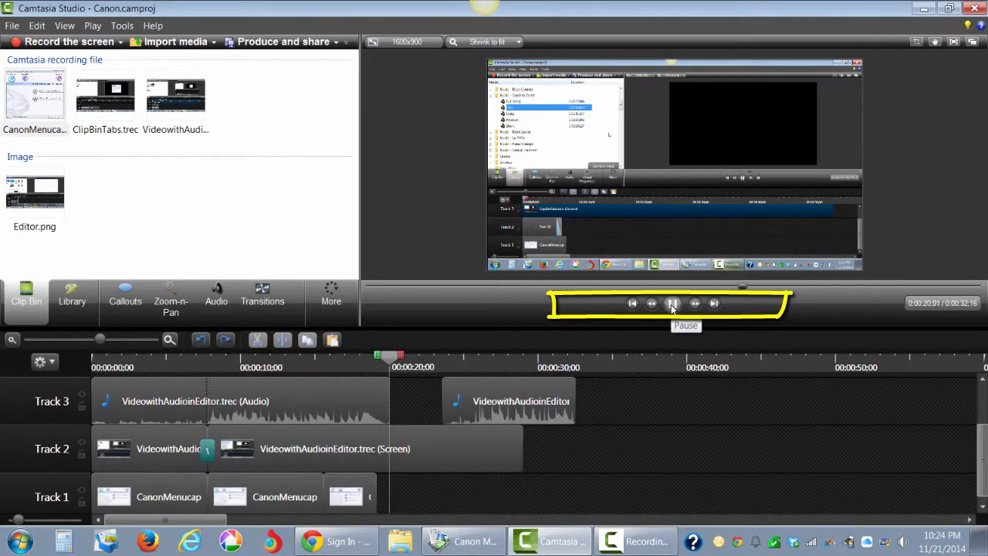
click(673, 304)
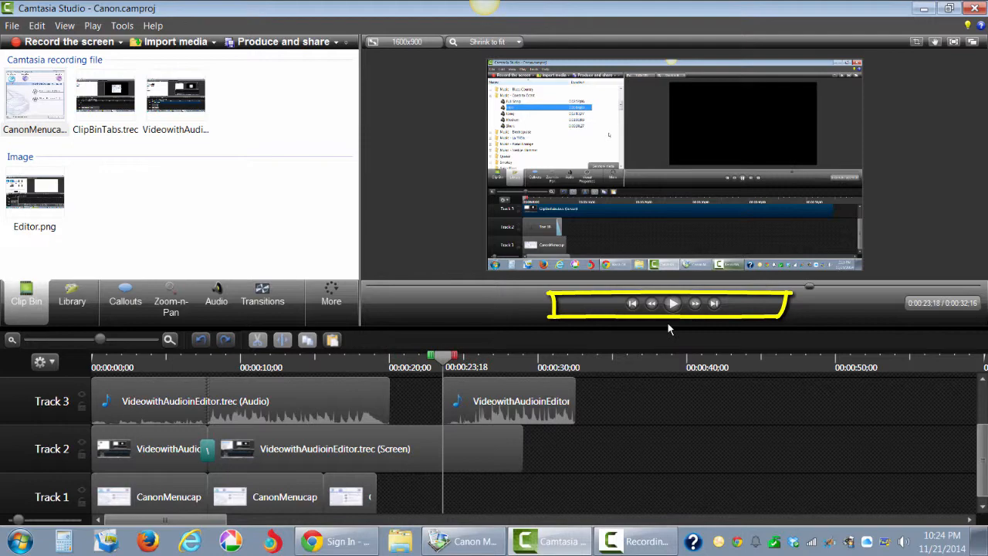
Step: Scale down the video in the canvas preview and reposition it toward the upper area
click(639, 204)
drag(488, 270, 661, 173)
drag(733, 145, 716, 160)
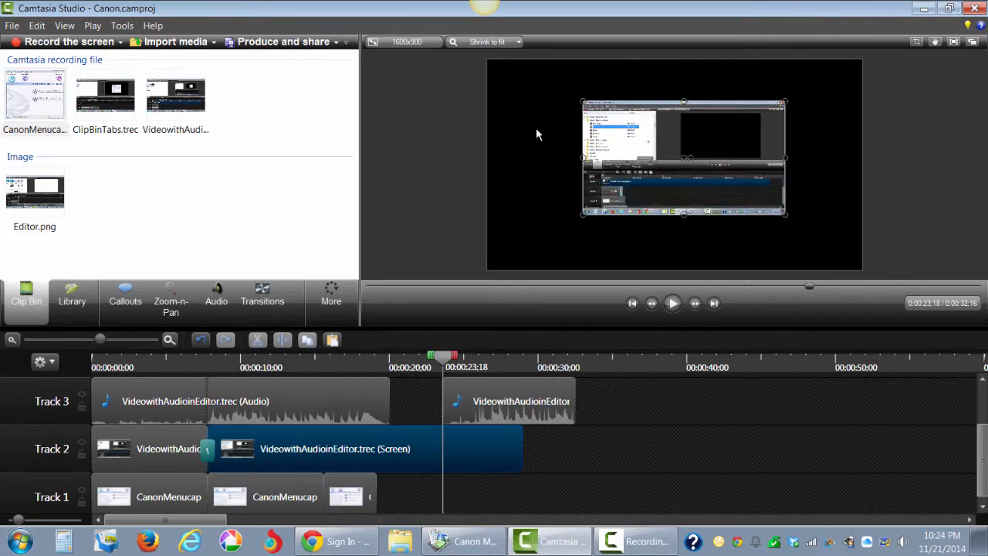
Step: Set the editing dimensions to 720p HD (1280x720) great for YouTube with a yellow background color
click(408, 45)
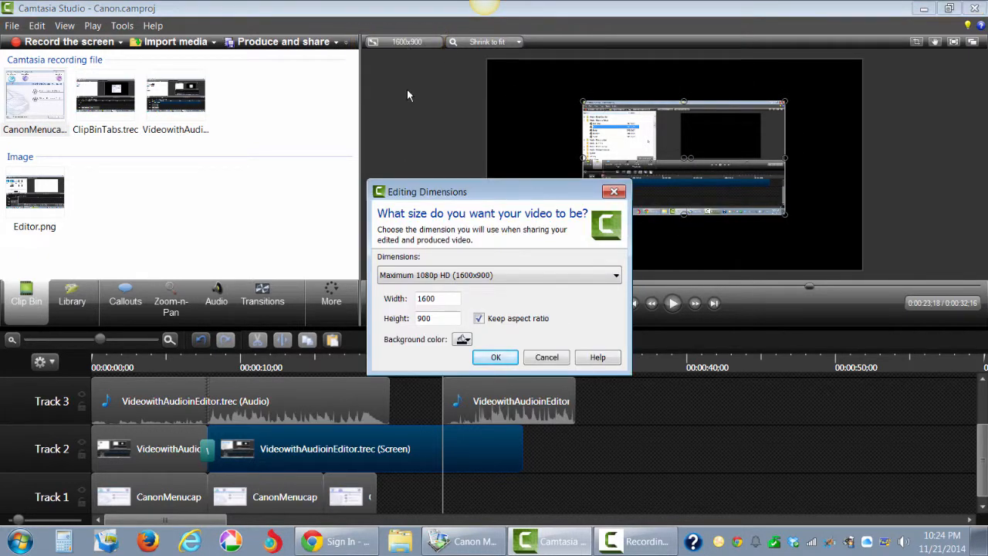
click(616, 277)
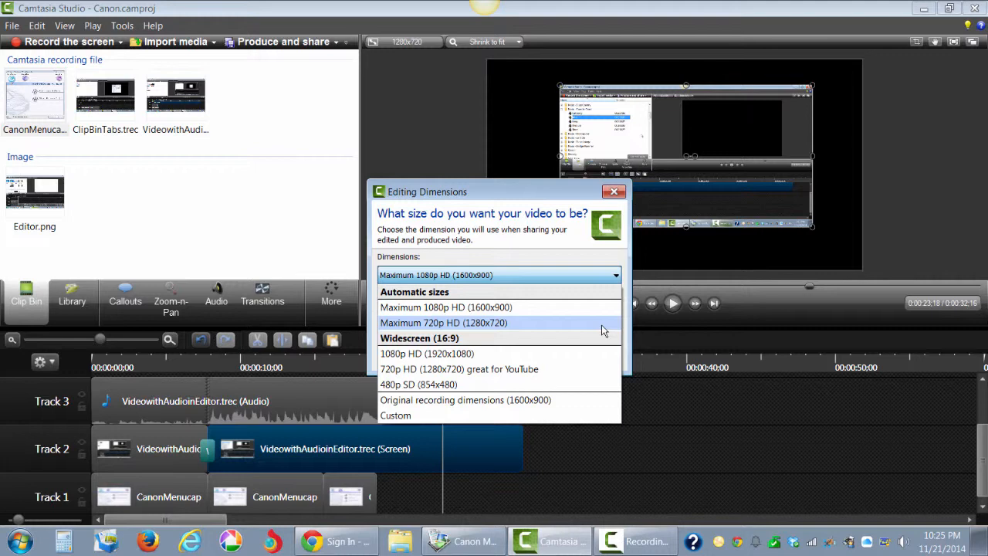
click(563, 369)
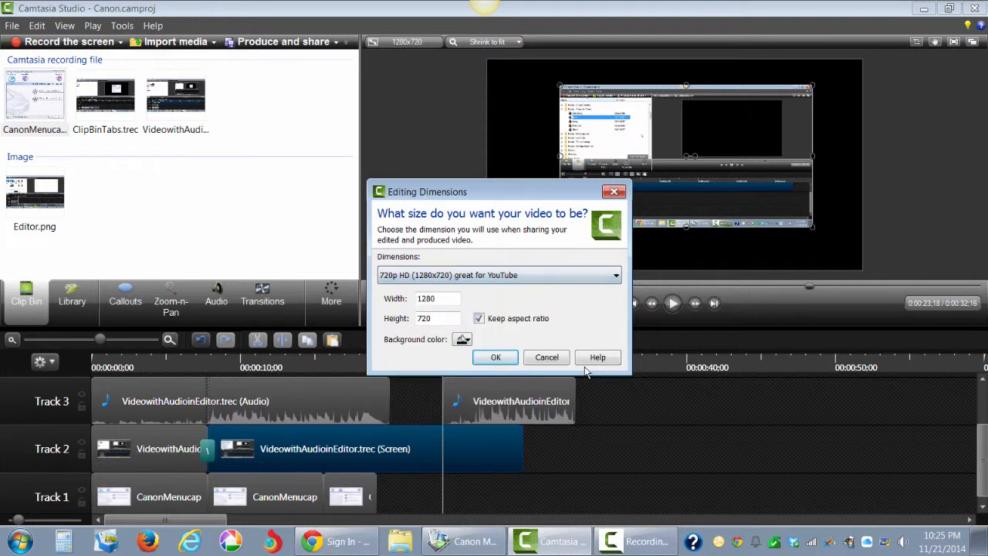
click(463, 340)
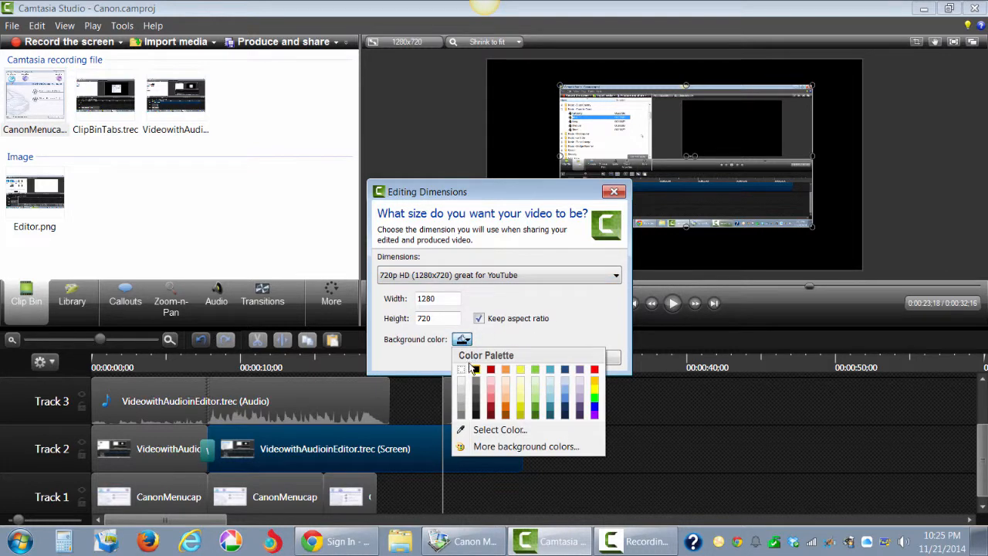
click(520, 412)
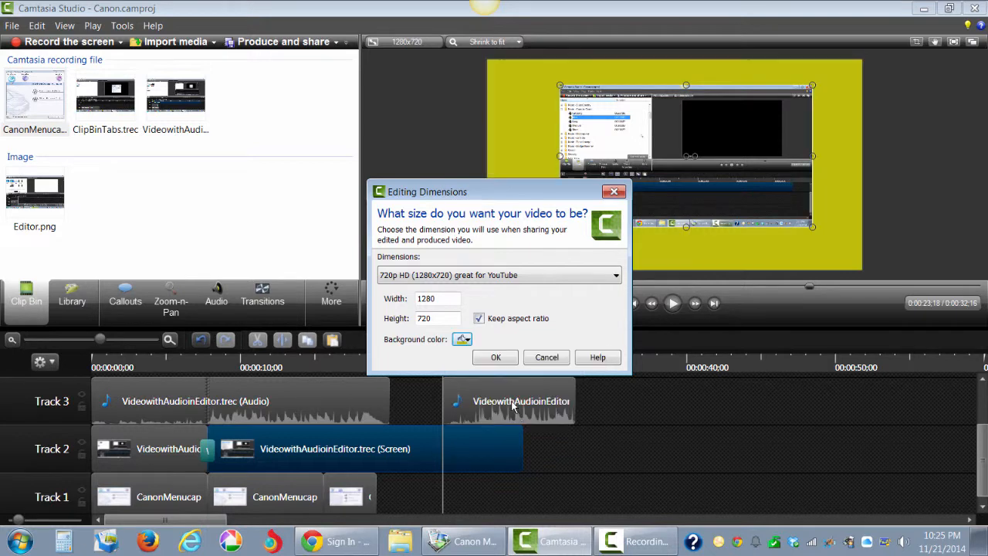
click(495, 358)
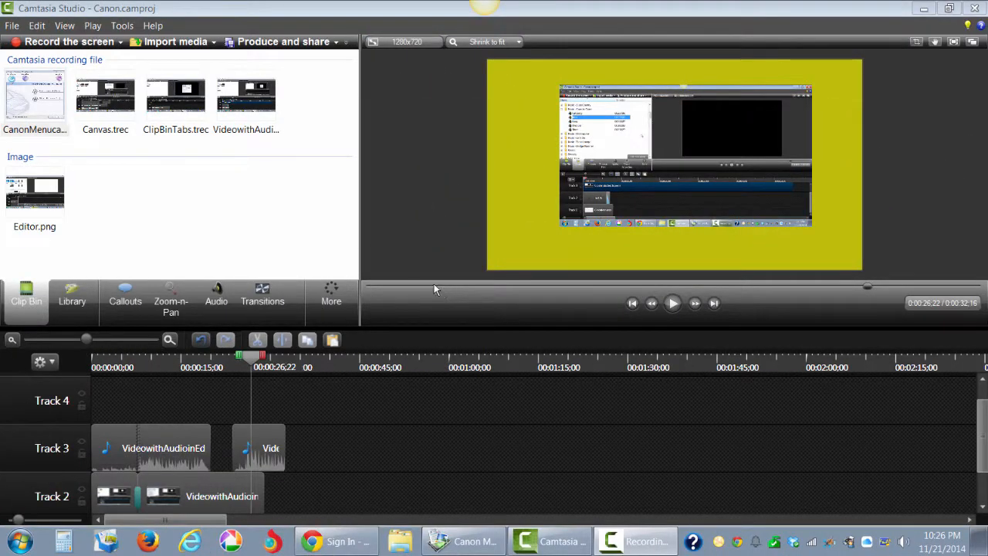
Step: Save the project
click(11, 25)
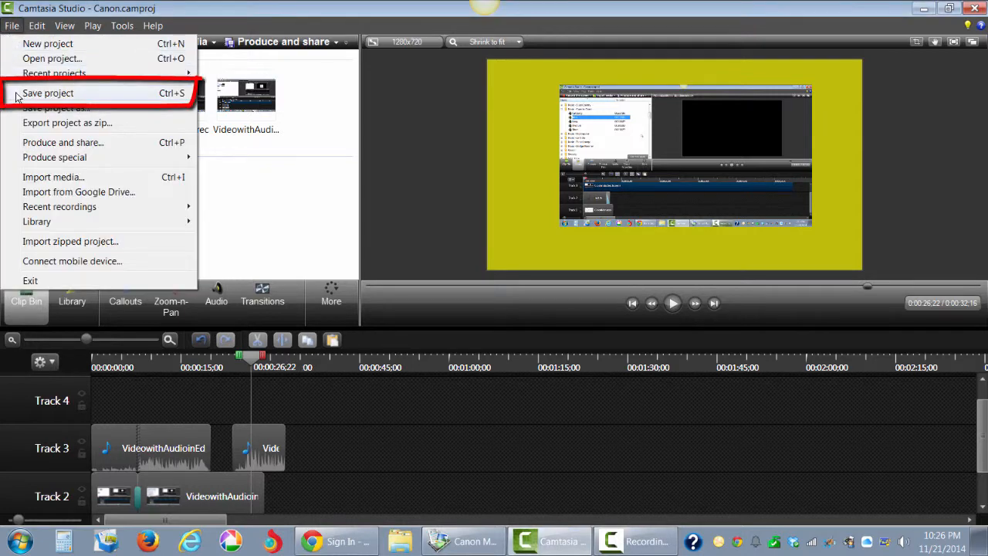
click(46, 94)
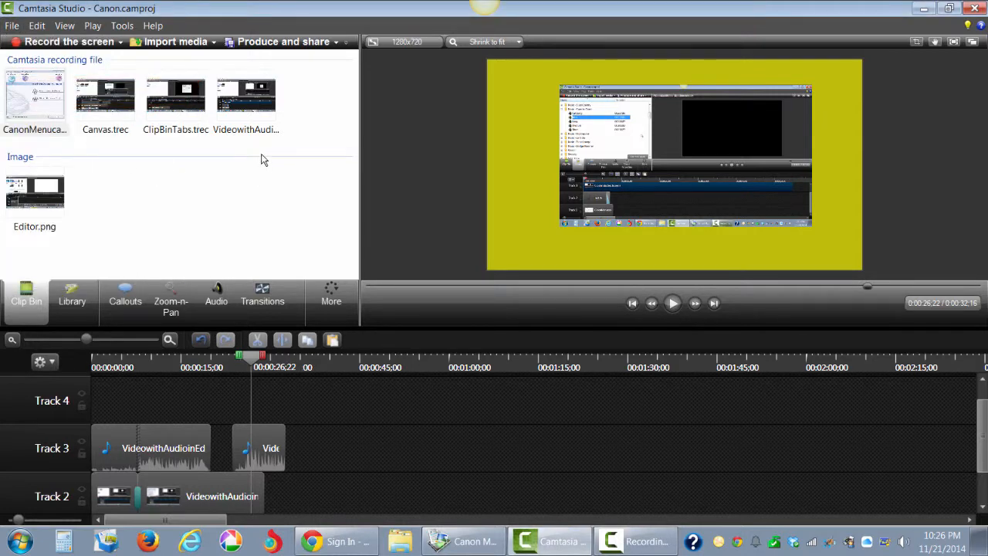
Step: Open the Production Wizard, choose Custom production settings, and advance to the video options
click(281, 44)
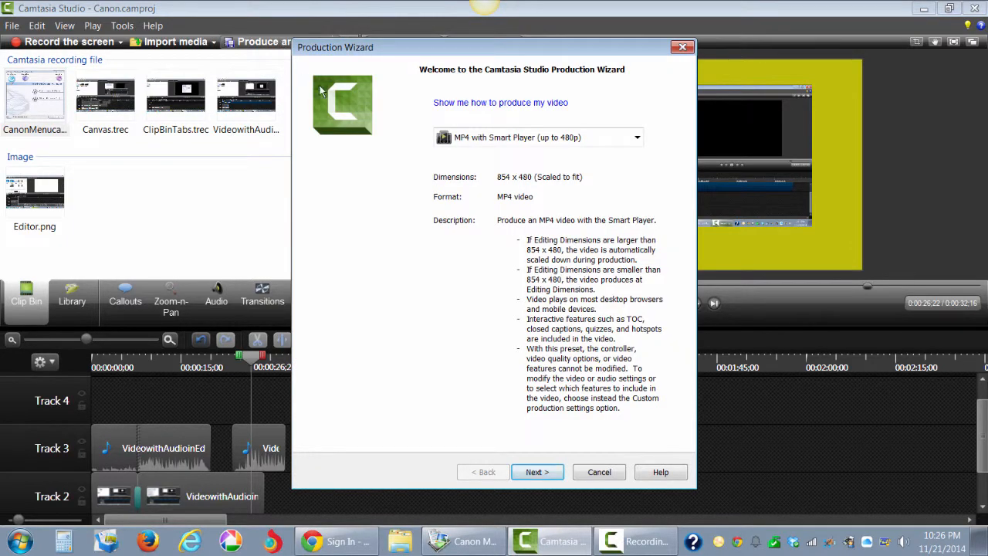
click(637, 138)
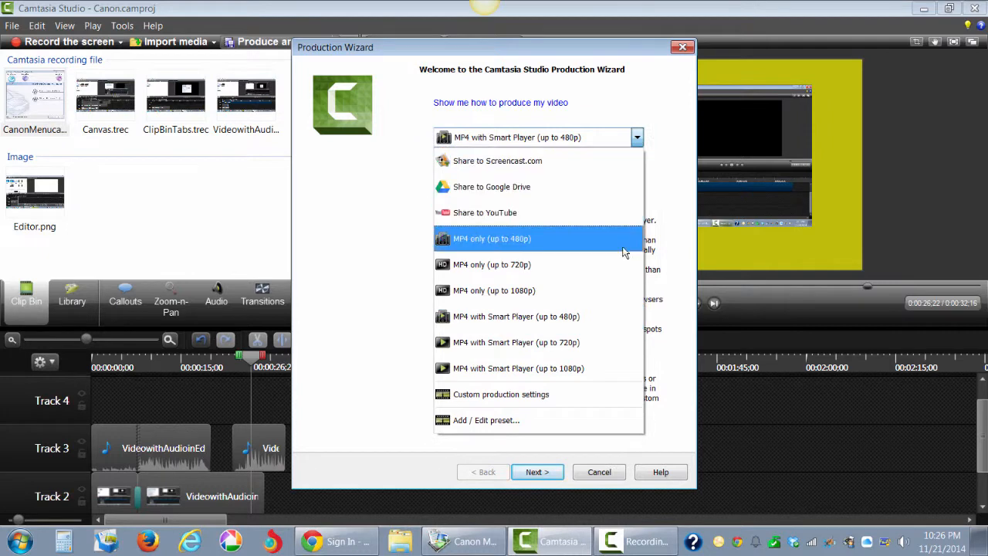
click(599, 395)
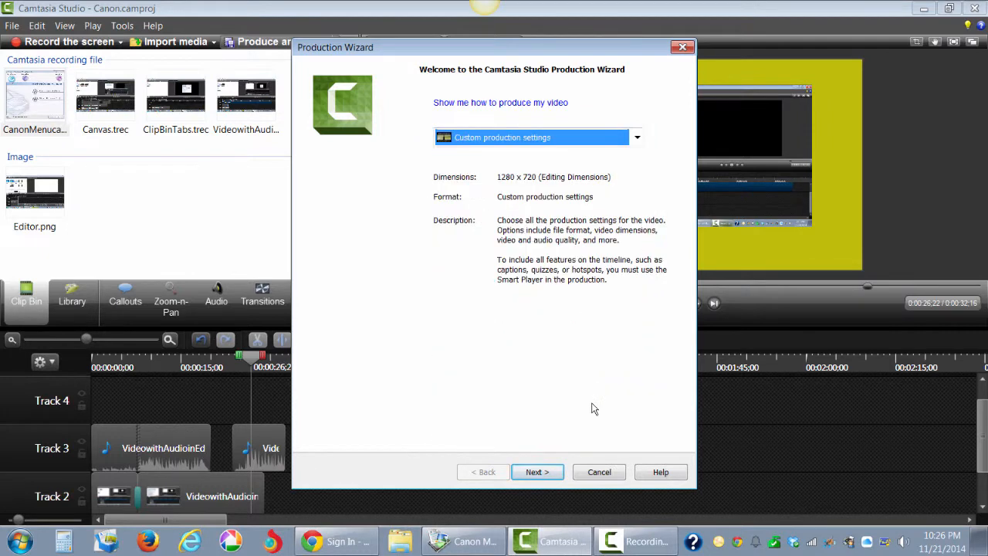
click(542, 471)
click(539, 473)
click(539, 473)
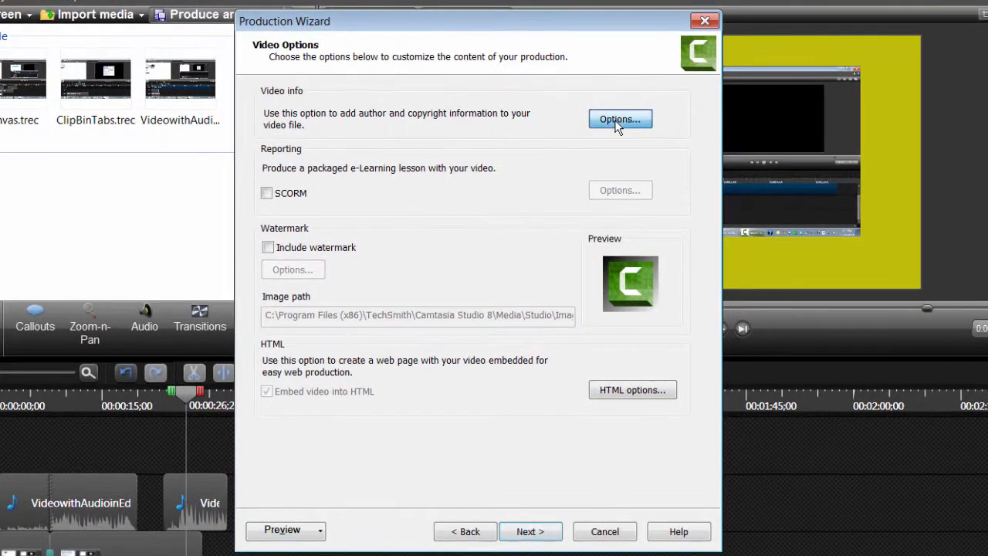
Step: Set the HTML title to Canon Menu in the production's video options
click(618, 120)
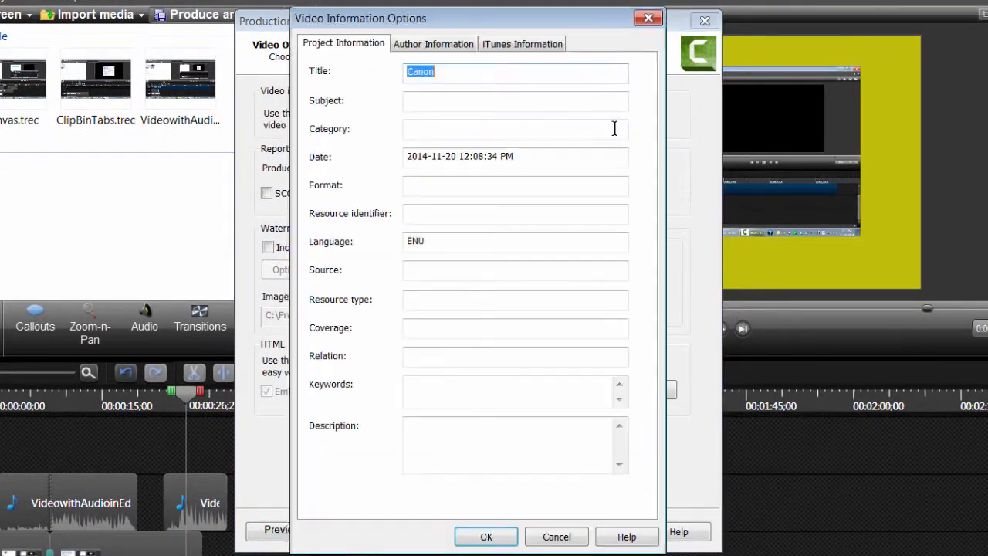
click(483, 531)
click(633, 391)
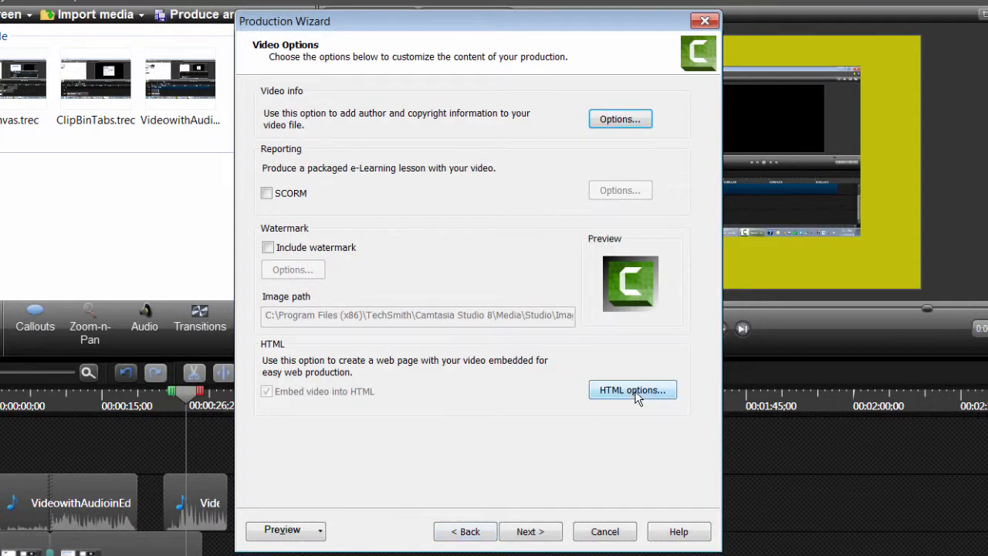
text(Canon Me)
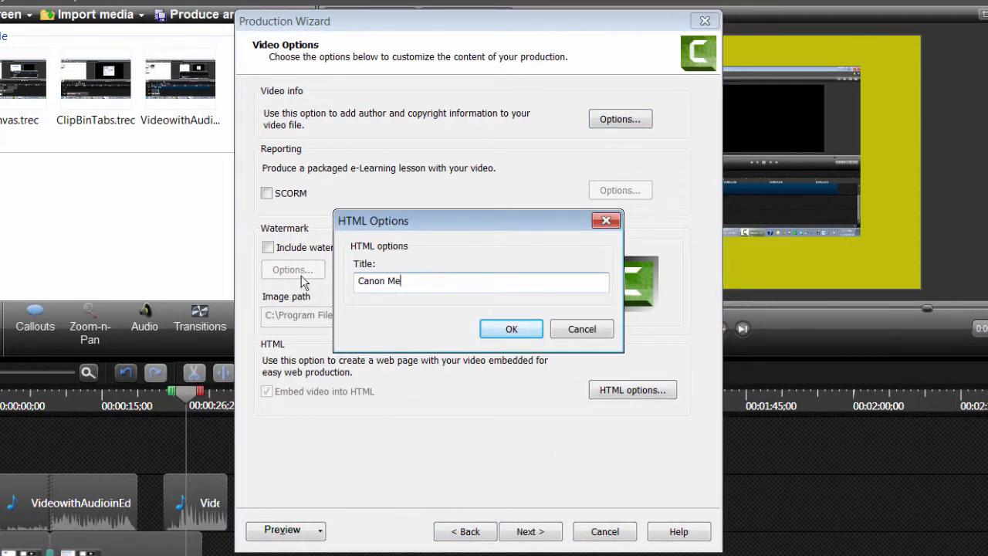
text(nu)
click(512, 328)
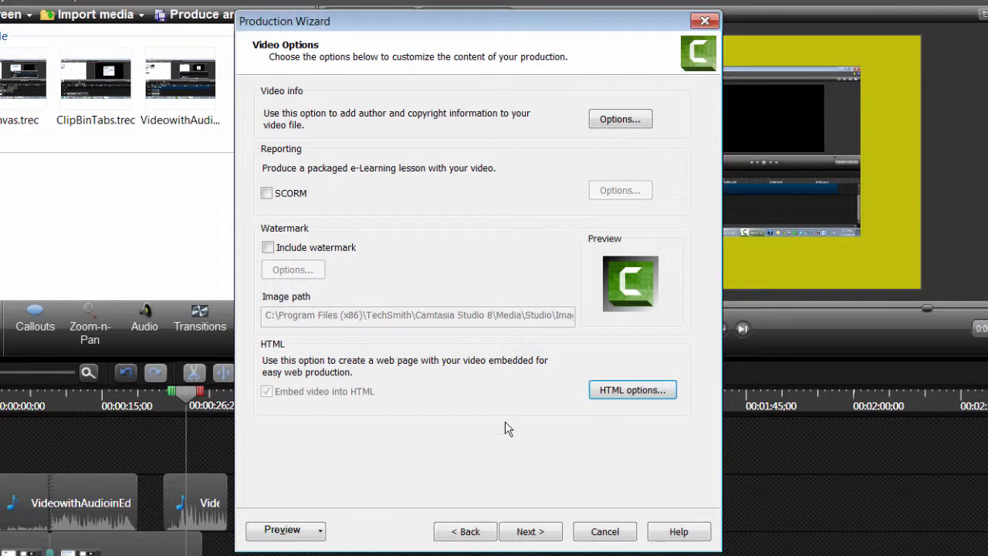
Step: Produce the video as CanonMenu.mp4 in the Camtasia Studio Tutorial folder and start rendering
click(529, 532)
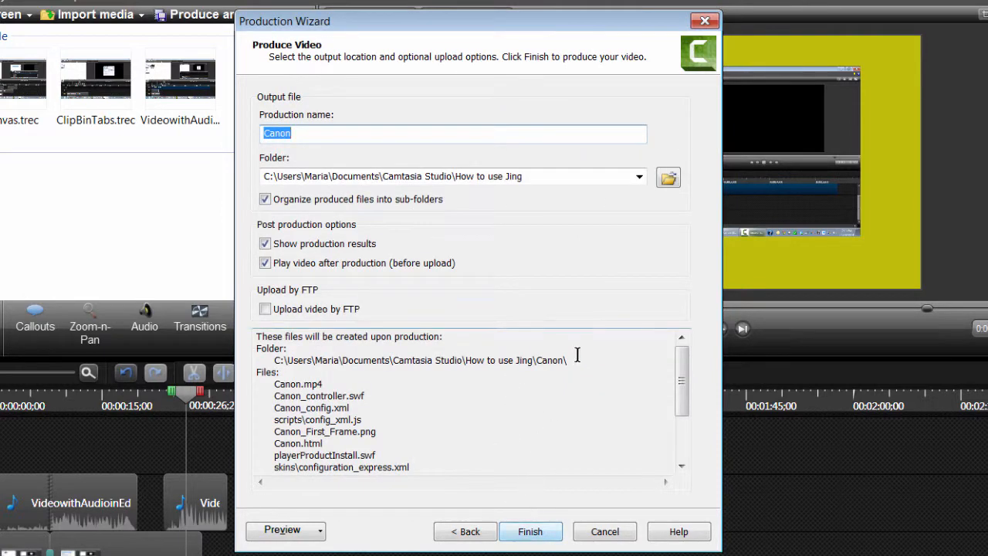
click(669, 179)
double_click(293, 210)
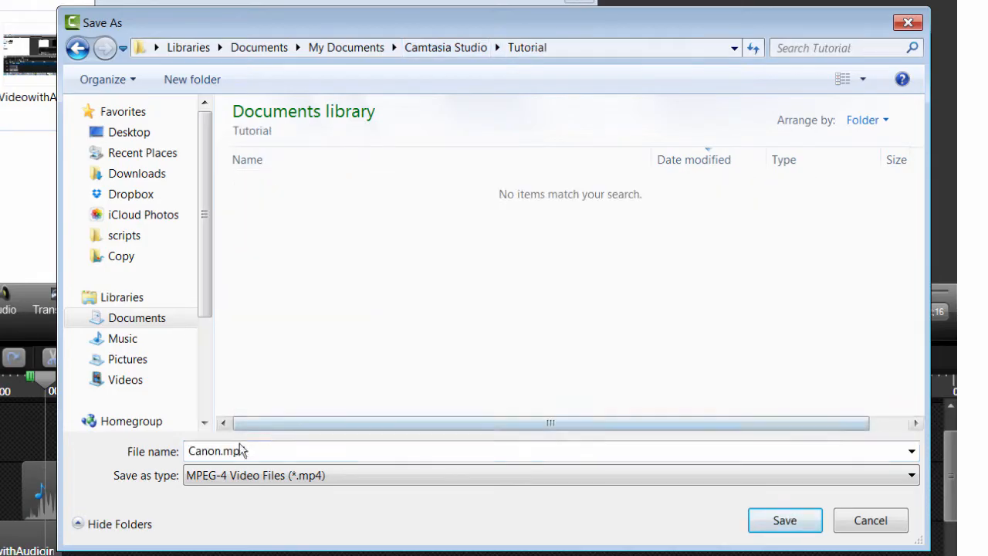
click(231, 450)
text(Menu)
click(803, 525)
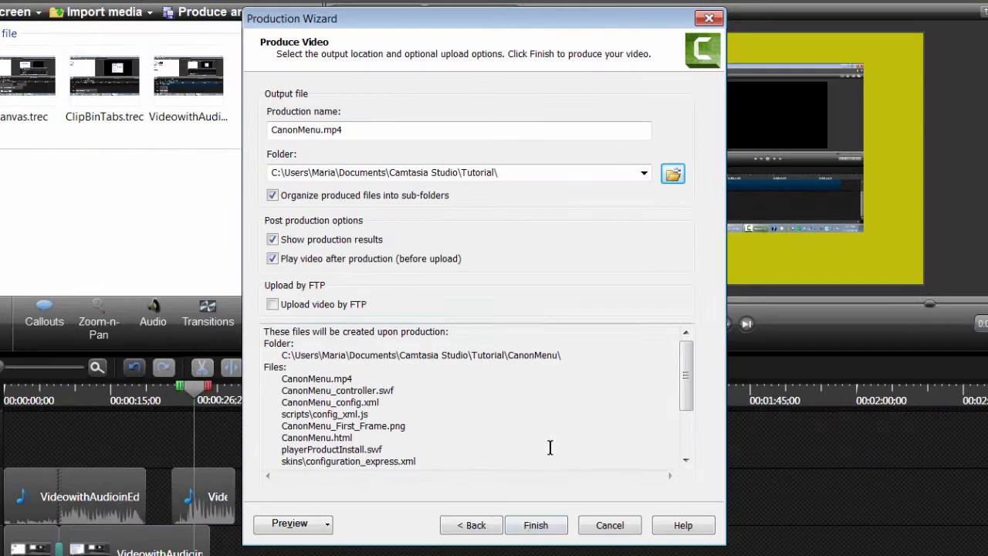
click(536, 527)
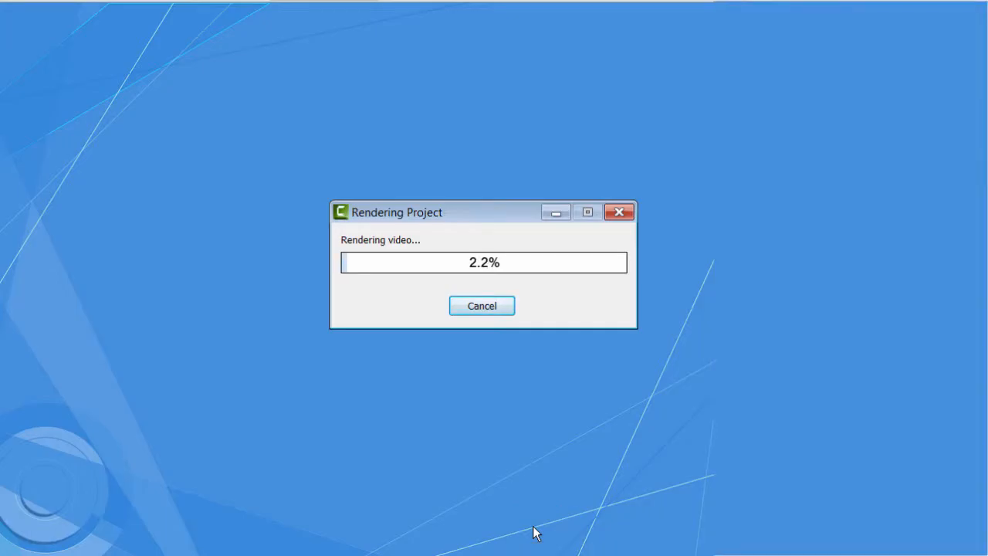